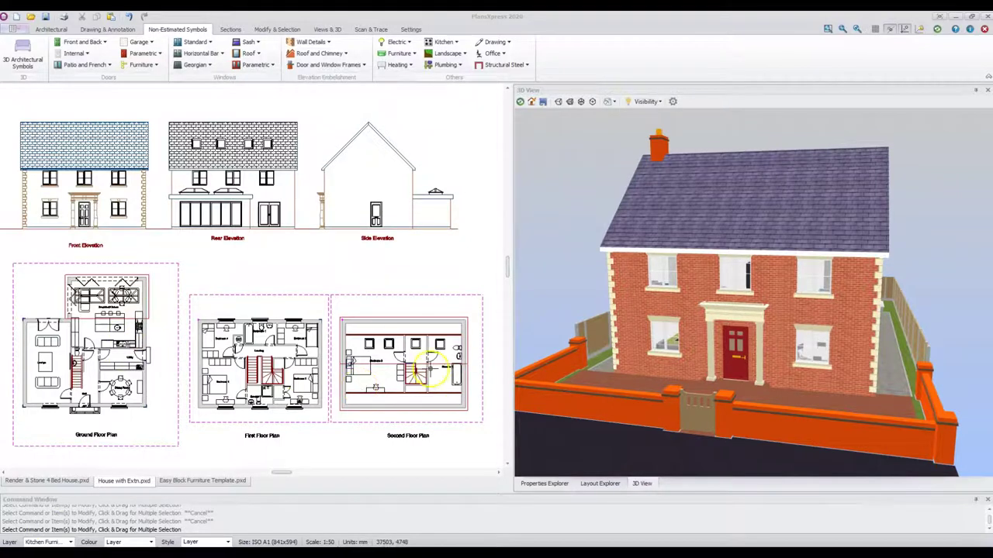
Hide the external walls in the 3D model, refresh it, and orbit to show the left side
{"action": "left_click", "coordinate": [660, 101]}
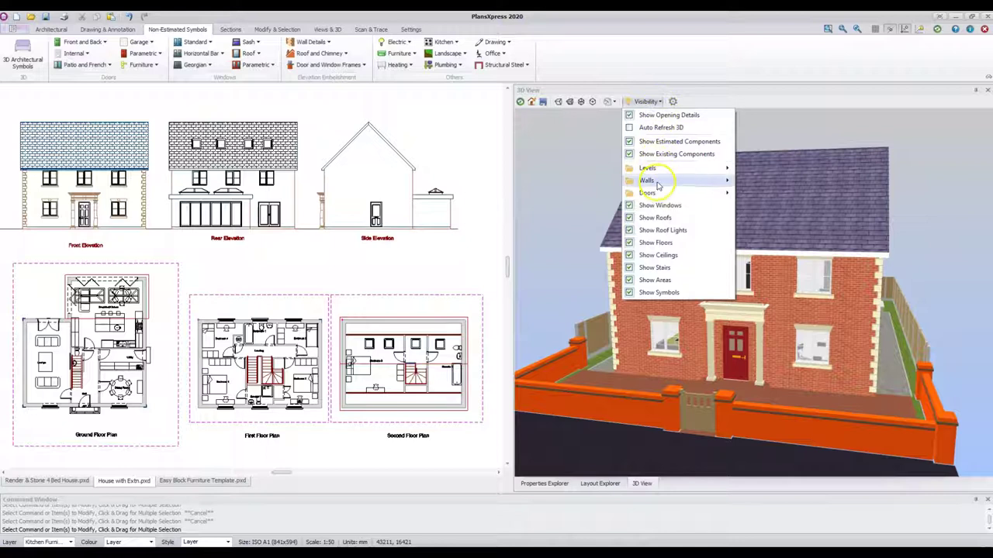
{"action": "mouse_move", "coordinate": [656, 184]}
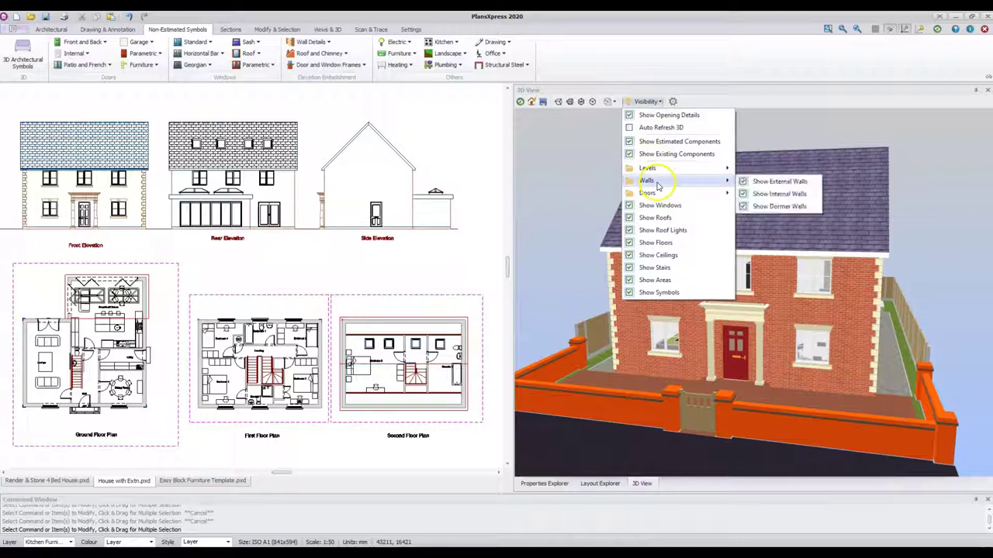
{"action": "left_click", "coordinate": [742, 182]}
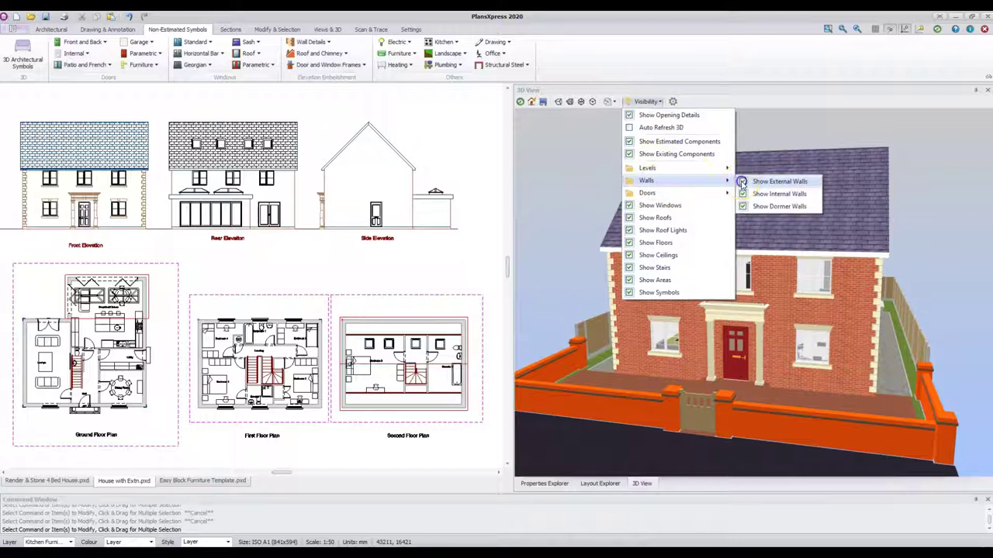
{"action": "left_click", "coordinate": [520, 103]}
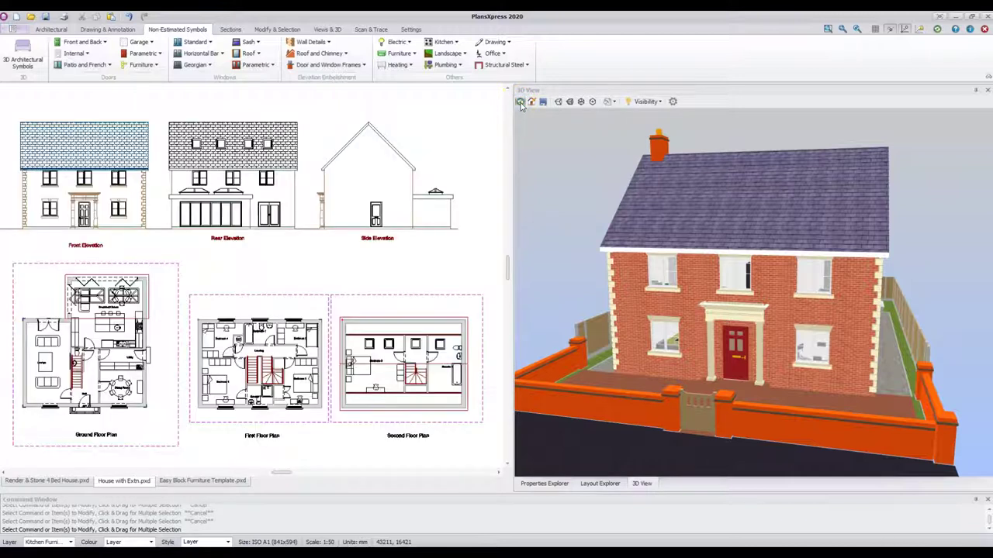
{"action": "left_click", "coordinate": [522, 106]}
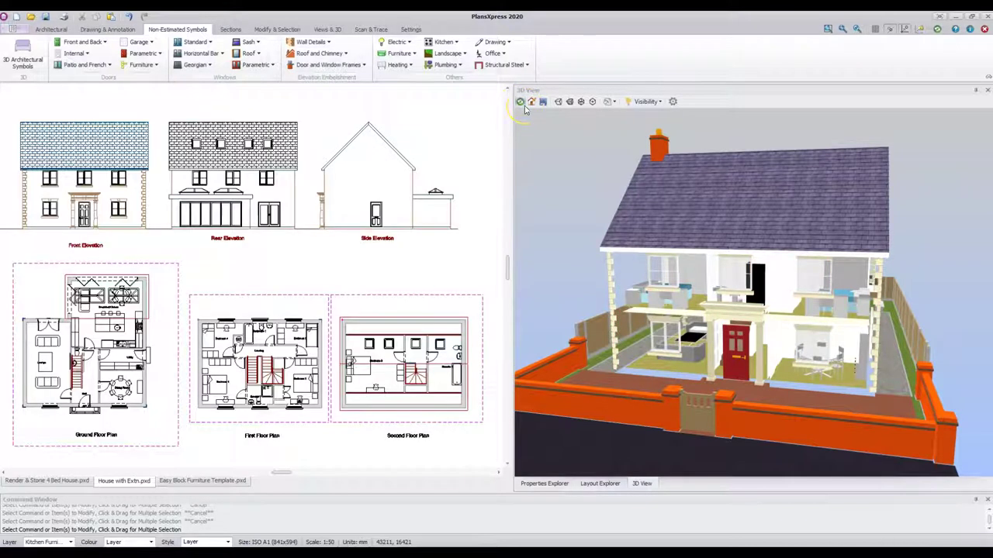
{"action": "left_click", "coordinate": [680, 181]}
{"action": "left_click_drag", "start_coordinate": [806, 314], "coordinate": [853, 319]}
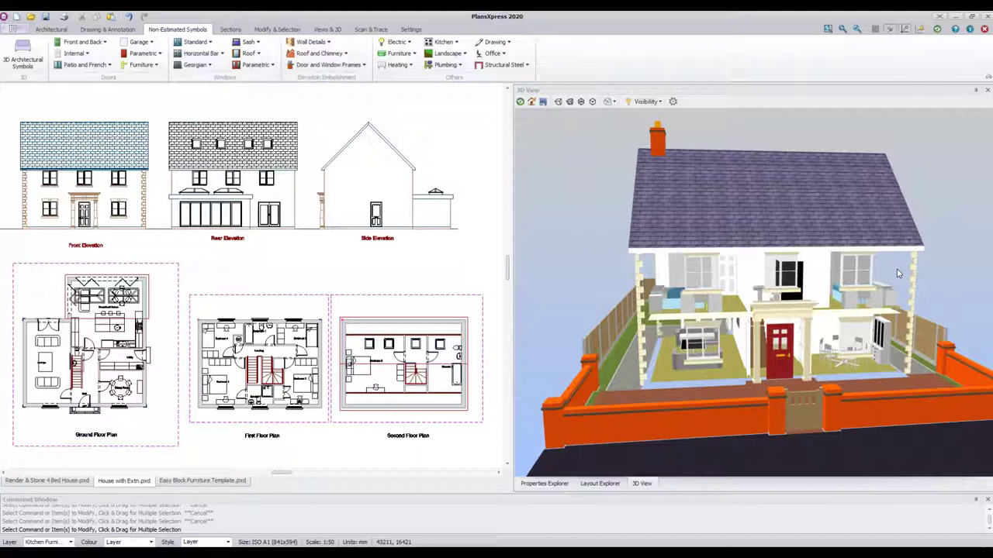
Open the 3D Architectural Symbols library and enlarge the AEC Easy Block window
{"action": "left_click", "coordinate": [672, 171]}
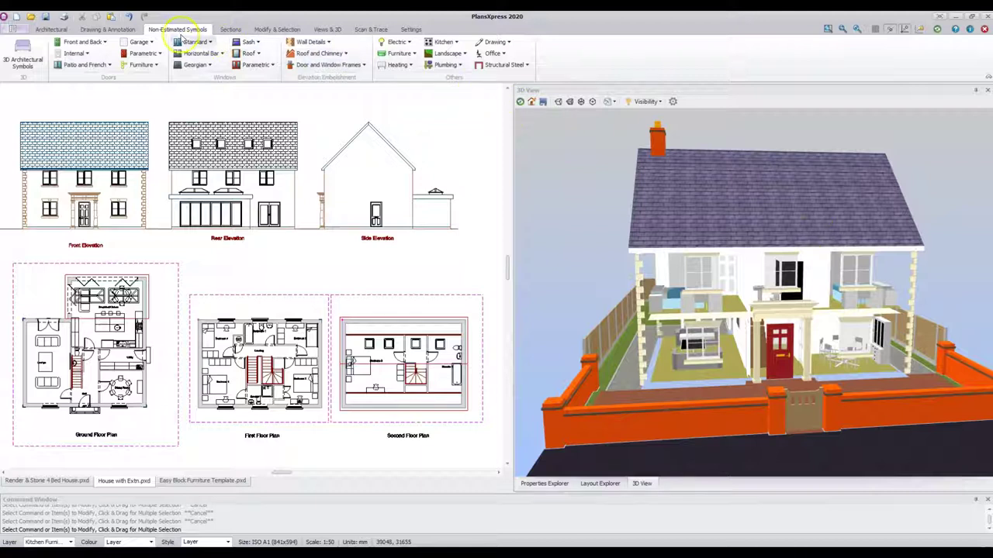
{"action": "left_click", "coordinate": [179, 29]}
{"action": "left_click", "coordinate": [23, 58]}
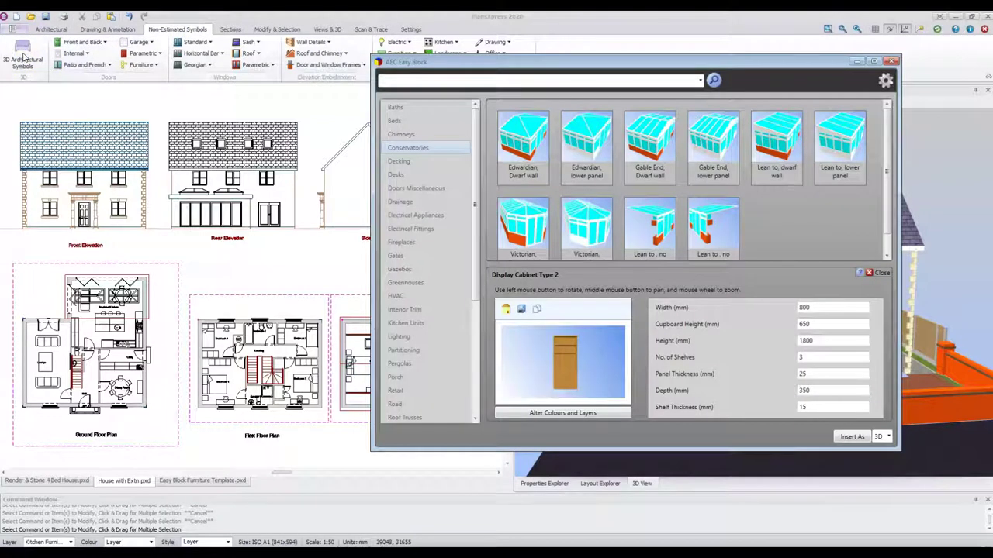
{"action": "left_click", "coordinate": [897, 449]}
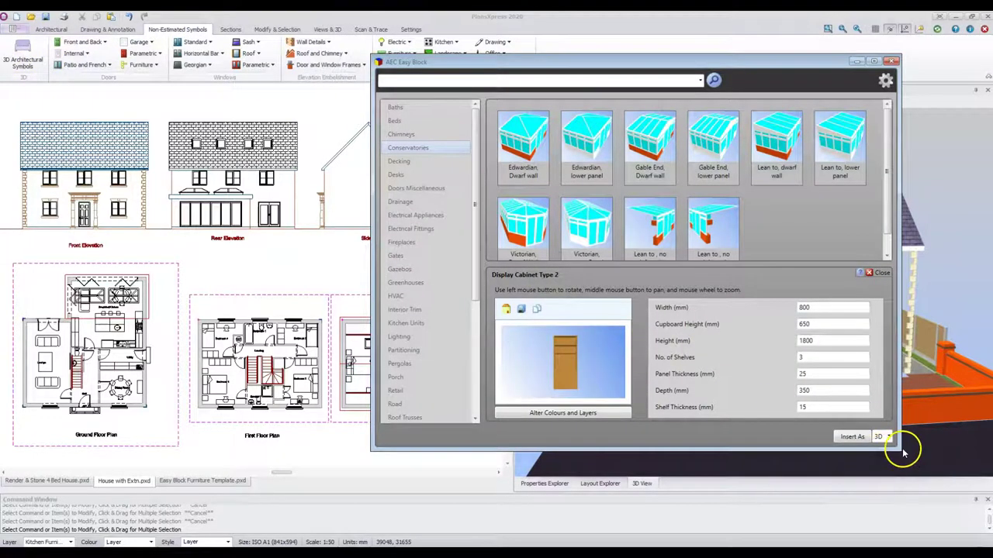
{"action": "left_click_drag", "start_coordinate": [900, 450], "coordinate": [957, 494]}
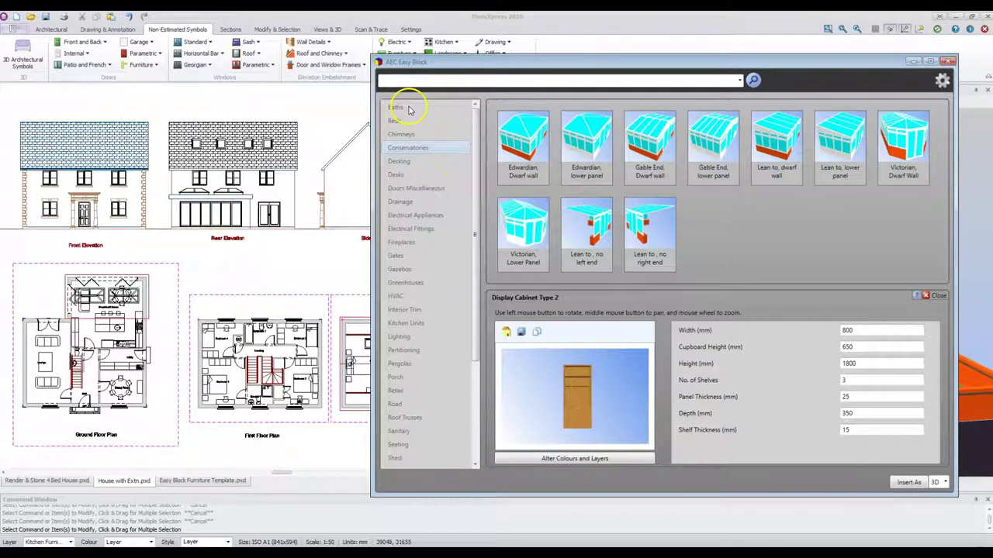
{"action": "left_click_drag", "start_coordinate": [471, 349], "coordinate": [473, 445]}
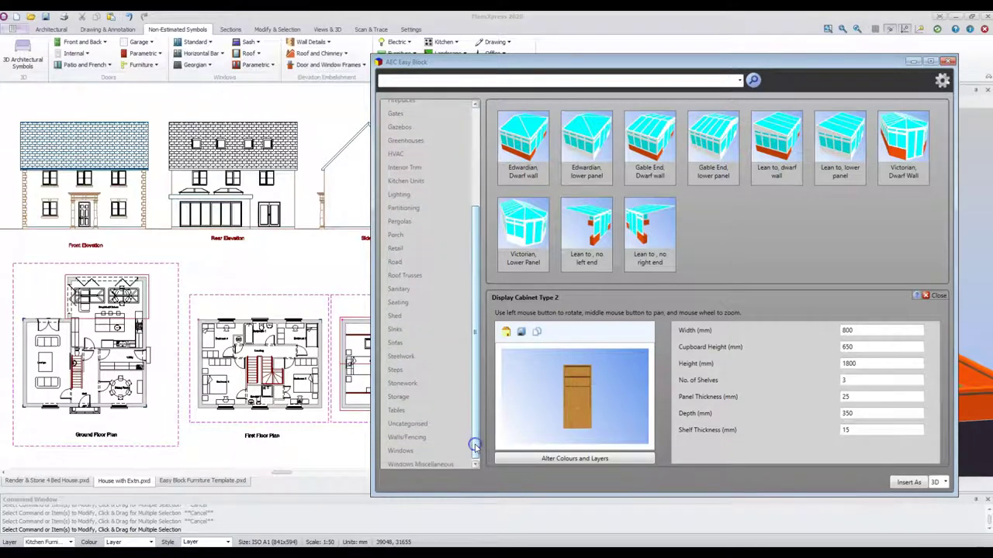
Pick the Wardrobe from the Storage category and set its width to 600 mm
{"action": "left_click", "coordinate": [398, 397]}
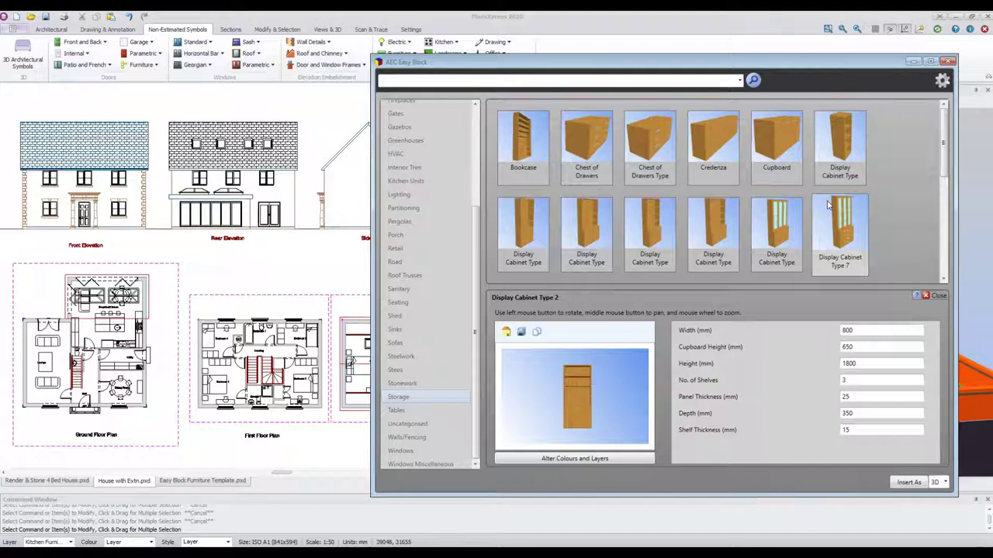
{"action": "scroll", "coordinate": [828, 205], "scroll_direction": "down", "scroll_amount": 5}
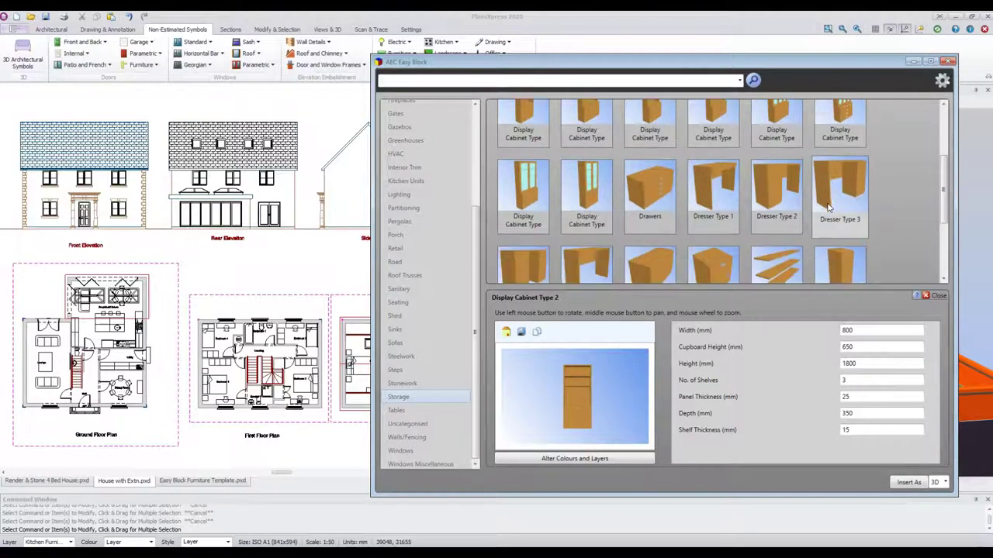
{"action": "scroll", "coordinate": [826, 205], "scroll_direction": "down", "scroll_amount": 3}
{"action": "scroll", "coordinate": [826, 206], "scroll_direction": "down", "scroll_amount": 1}
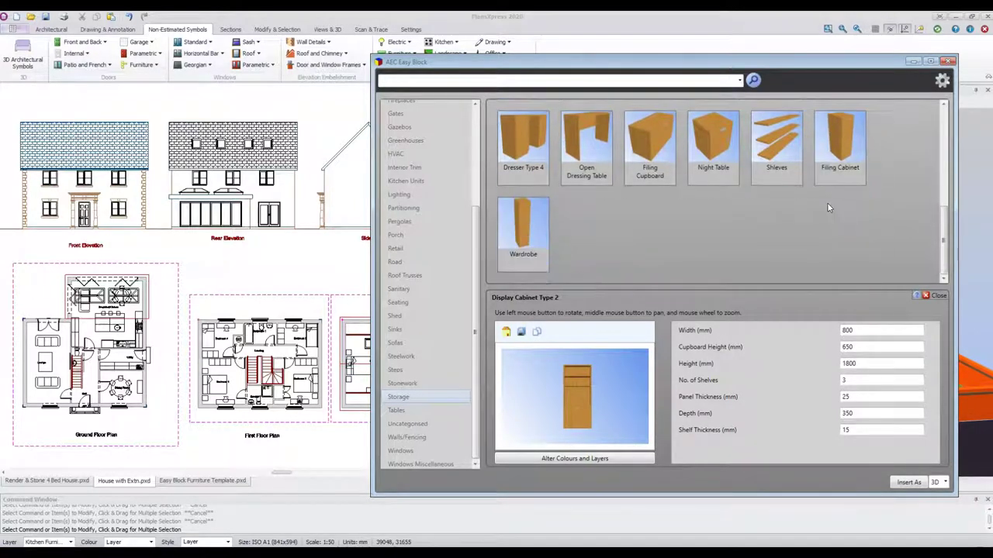
{"action": "left_click", "coordinate": [524, 223]}
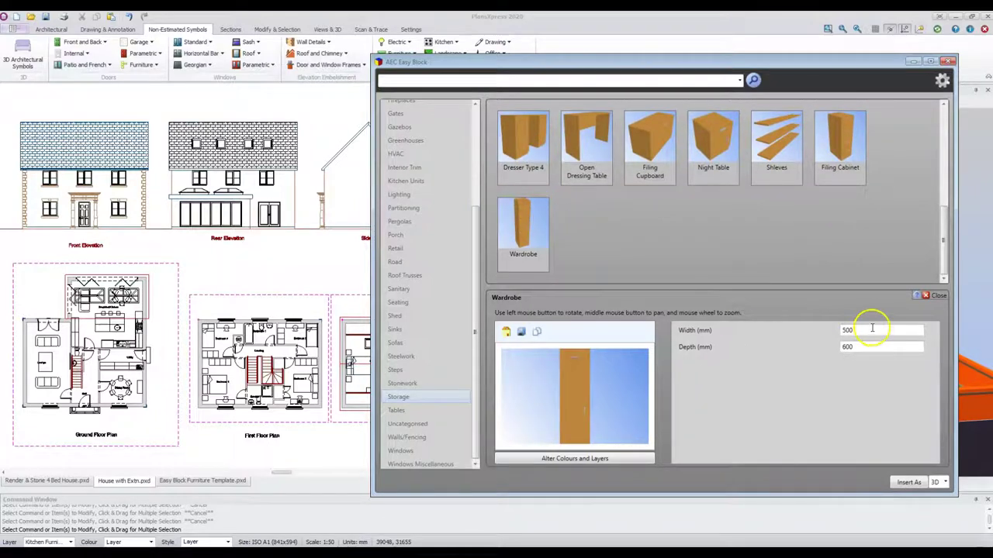
{"action": "left_click_drag", "start_coordinate": [872, 328], "coordinate": [821, 329]}
{"action": "left_click", "coordinate": [734, 373]}
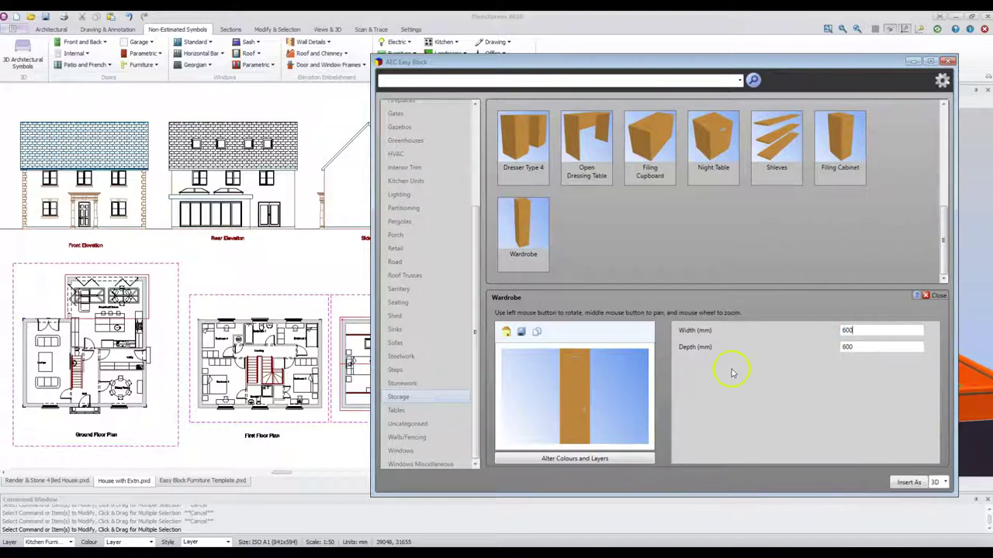
In the wardrobe's colours and layers settings, select the 3D-Bedroom-Wood layer
{"action": "left_click", "coordinate": [583, 460]}
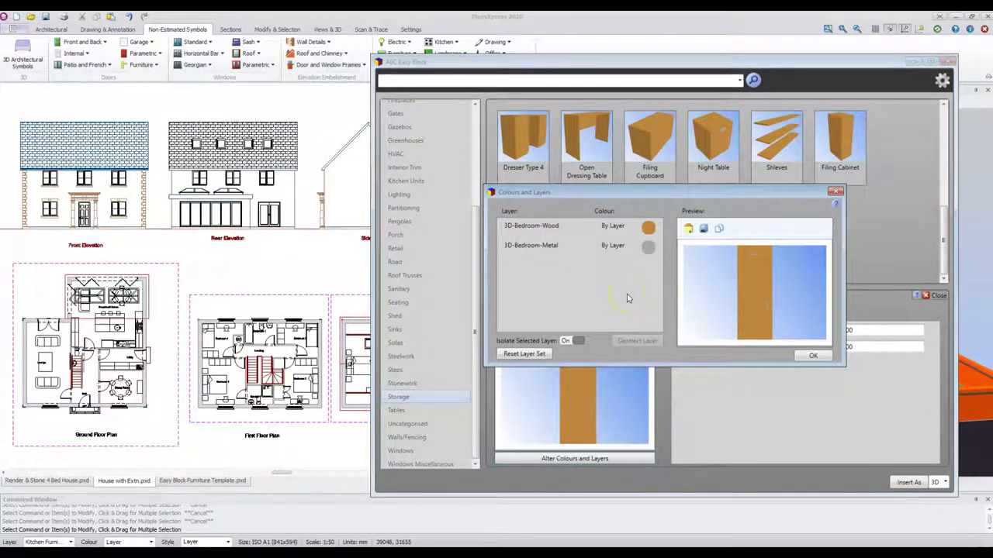
{"action": "left_click_drag", "start_coordinate": [727, 297], "coordinate": [729, 302]}
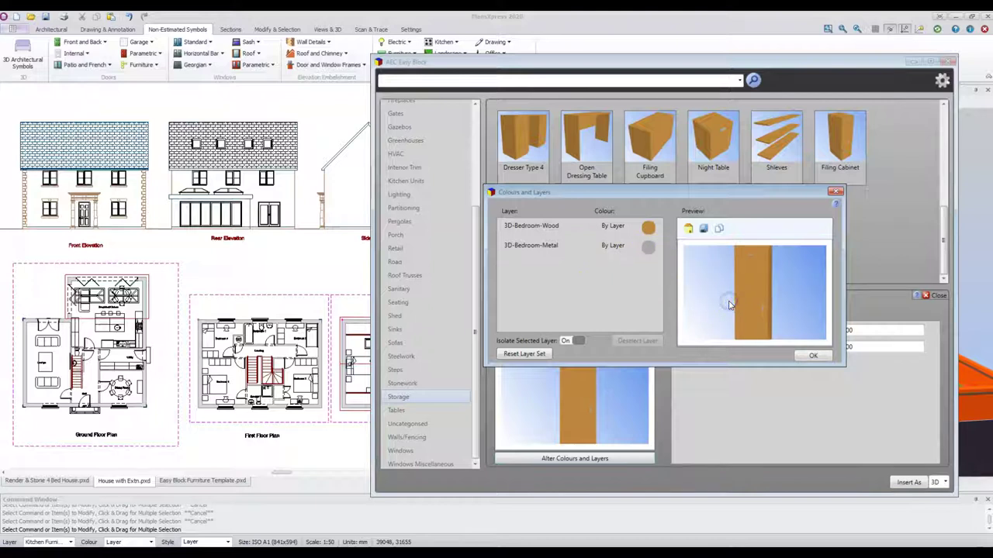
{"action": "left_click", "coordinate": [504, 239]}
{"action": "left_click", "coordinate": [512, 234]}
{"action": "left_click", "coordinate": [585, 230]}
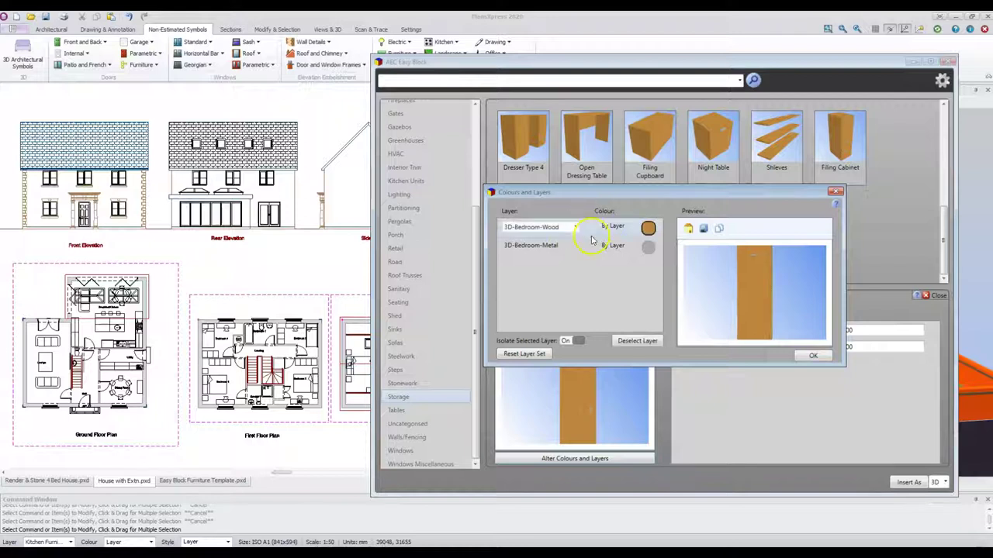
Give the 3D-Bedroom-Wood layer a fixed light beige colour and apply it to the wardrobe
{"action": "left_click", "coordinate": [648, 229]}
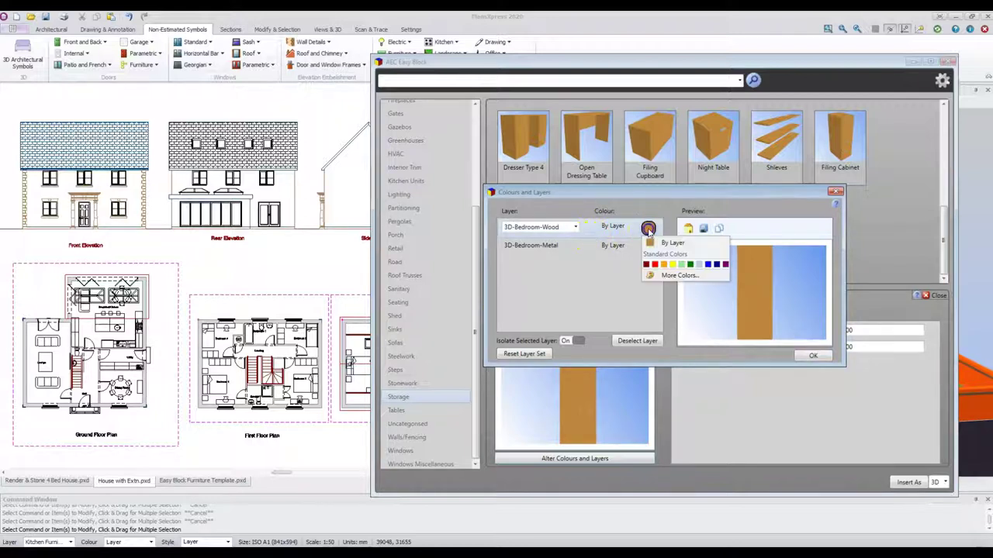
{"action": "left_click", "coordinate": [672, 275]}
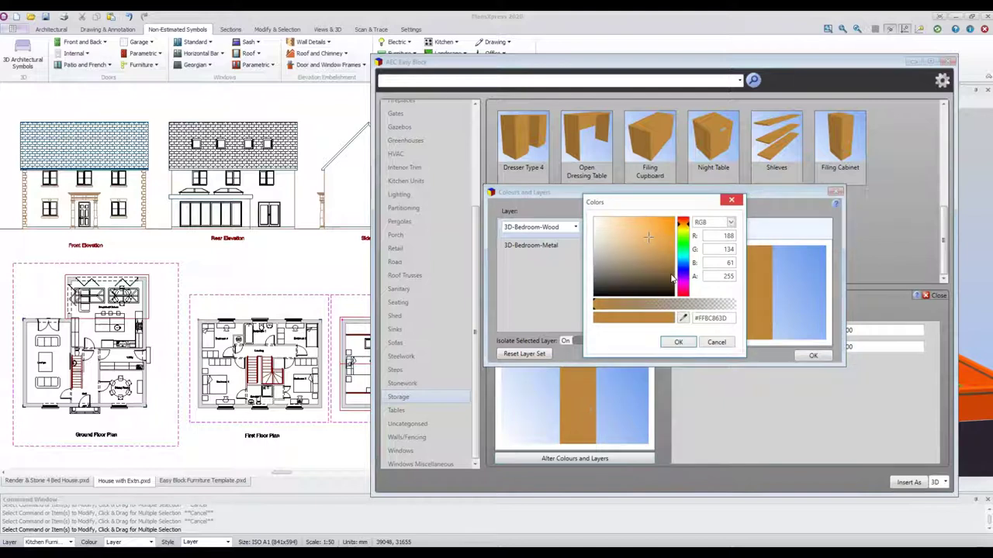
{"action": "left_click", "coordinate": [630, 241]}
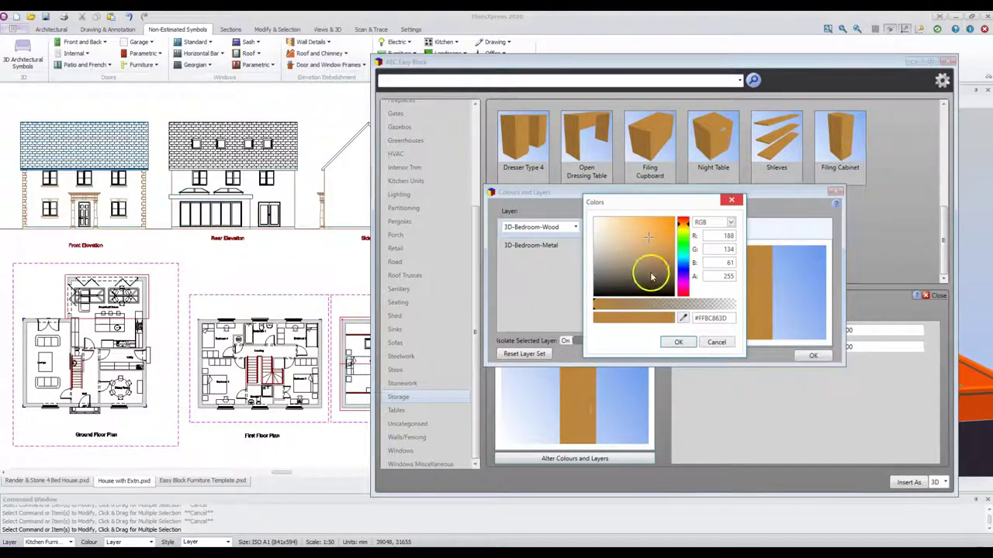
{"action": "mouse_move", "coordinate": [638, 242]}
{"action": "left_mouse_down"}
{"action": "mouse_move", "coordinate": [610, 229]}
{"action": "mouse_move", "coordinate": [641, 241]}
{"action": "mouse_move", "coordinate": [651, 262]}
{"action": "mouse_move", "coordinate": [598, 225]}
{"action": "left_mouse_up"}
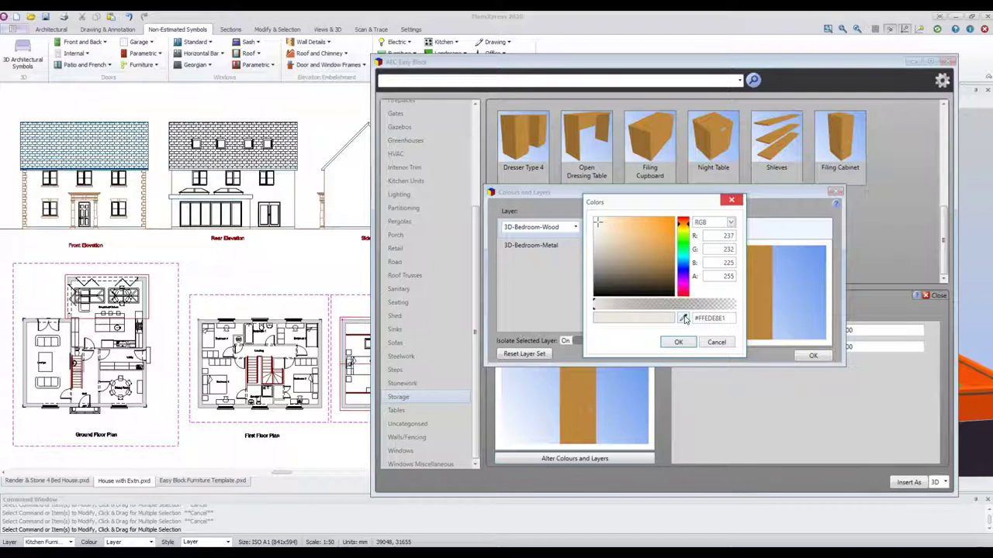
{"action": "left_click", "coordinate": [677, 342]}
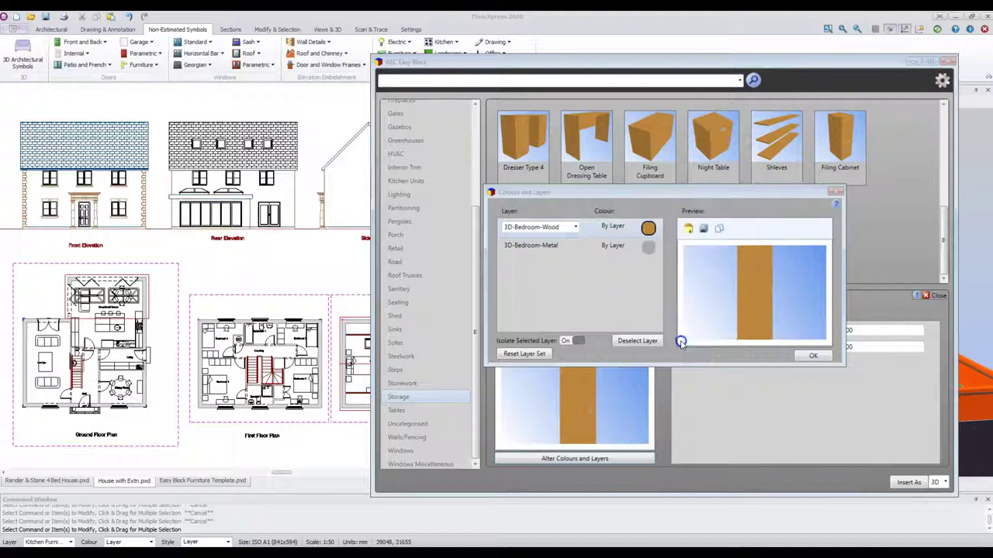
{"action": "mouse_move", "coordinate": [766, 309]}
{"action": "left_mouse_down"}
{"action": "mouse_move", "coordinate": [753, 290]}
{"action": "mouse_move", "coordinate": [766, 290]}
{"action": "left_mouse_up"}
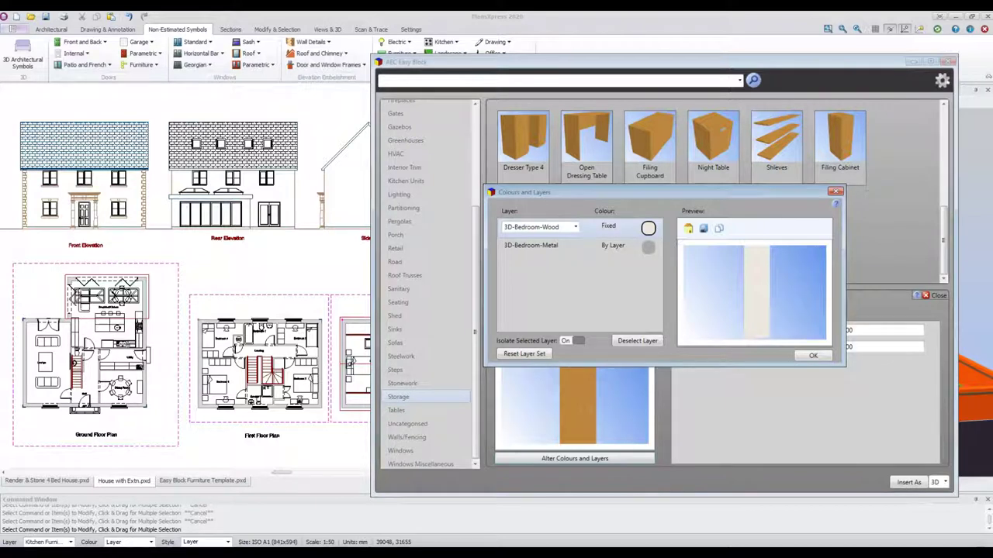
{"action": "left_click", "coordinate": [810, 357]}
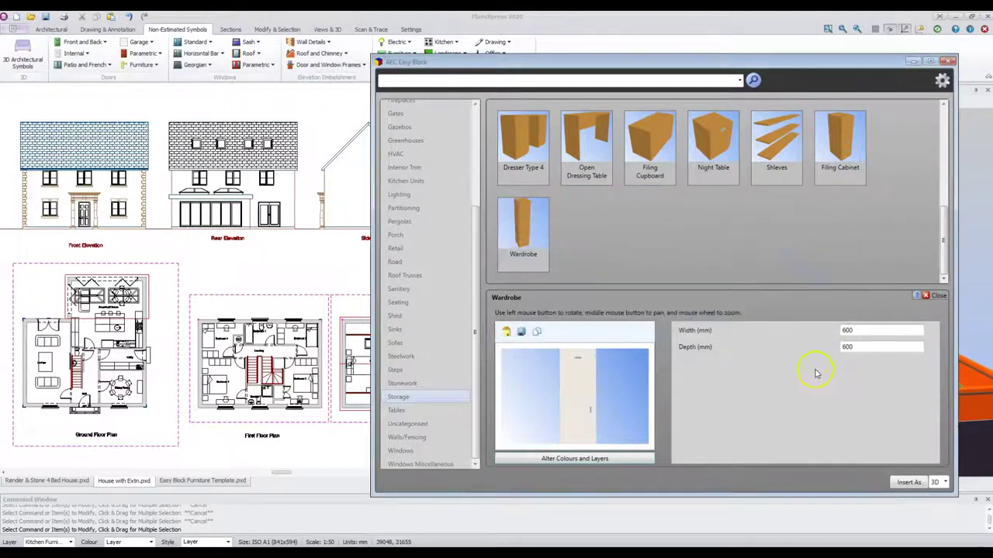
Insert the wardrobe as a 3D object assigned to the Furniture layer
{"action": "left_click", "coordinate": [910, 484]}
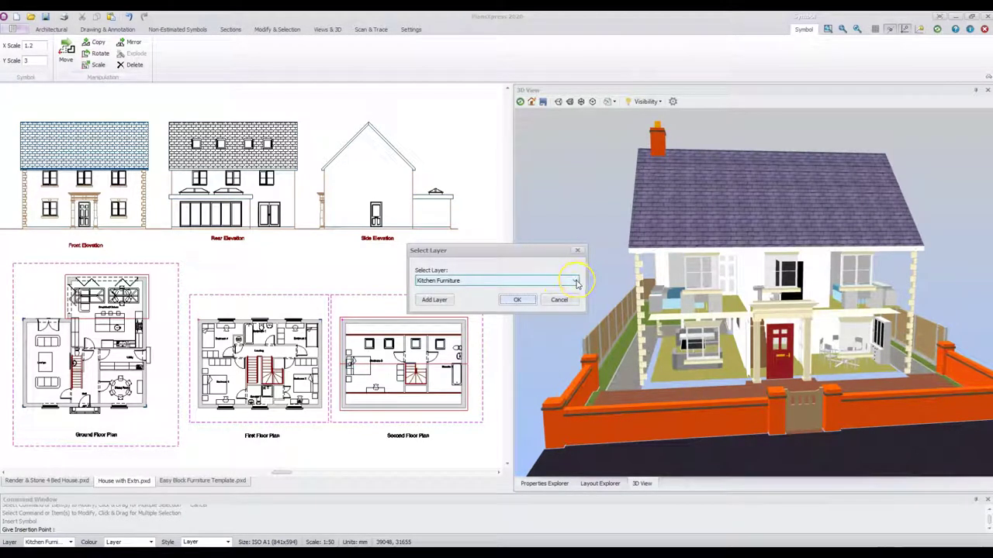
{"action": "left_click", "coordinate": [575, 281]}
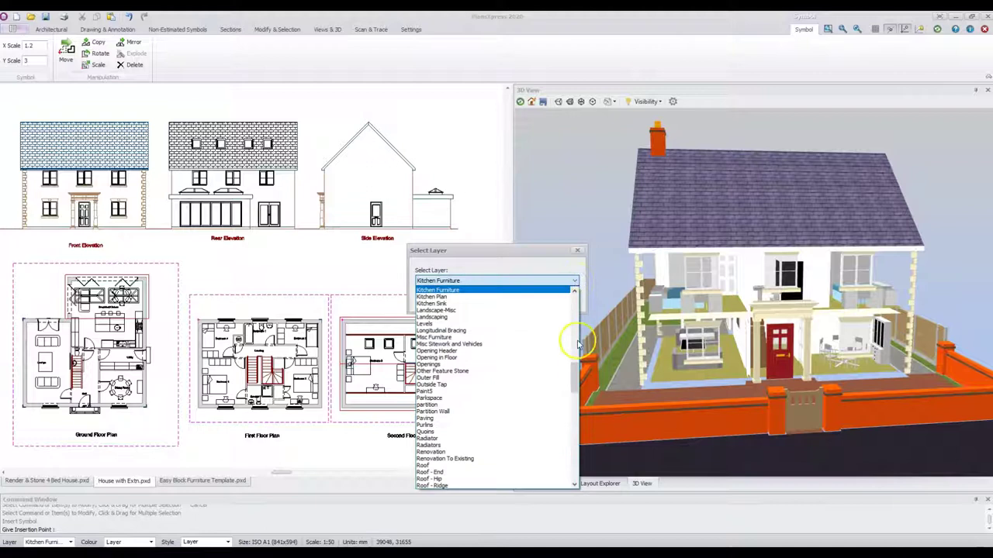
{"action": "scroll", "coordinate": [581, 366], "scroll_direction": "up", "scroll_amount": 4}
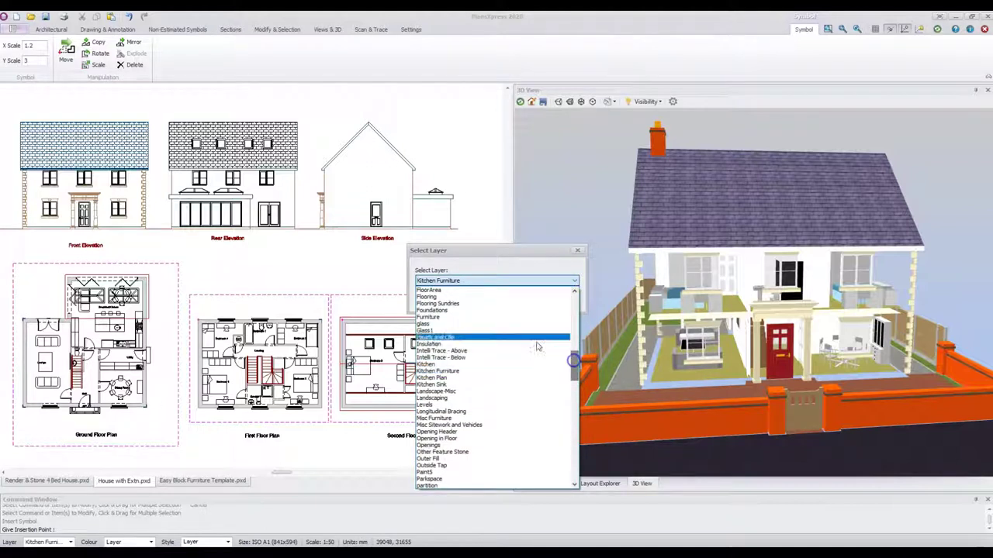
{"action": "left_click", "coordinate": [506, 317]}
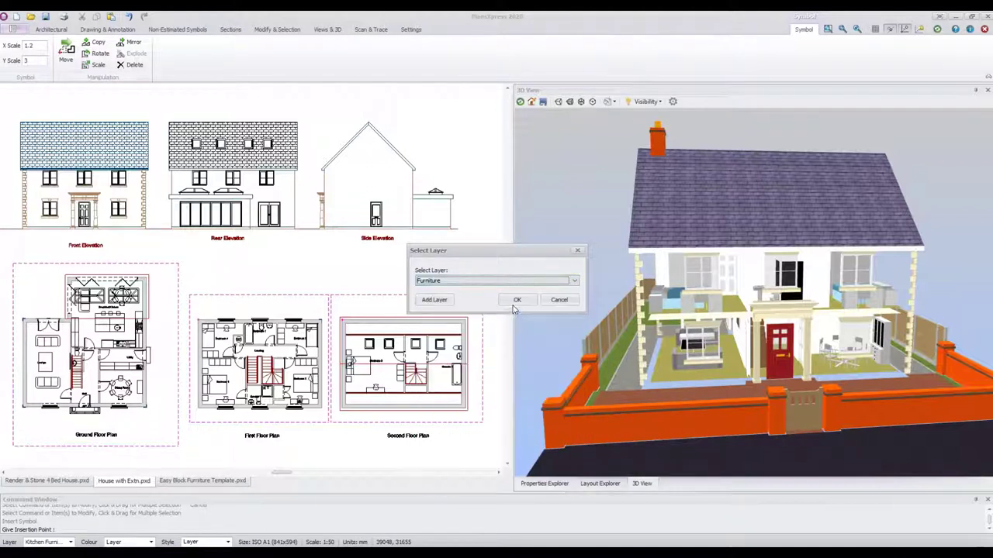
{"action": "left_click", "coordinate": [446, 300]}
{"action": "left_click", "coordinate": [516, 301]}
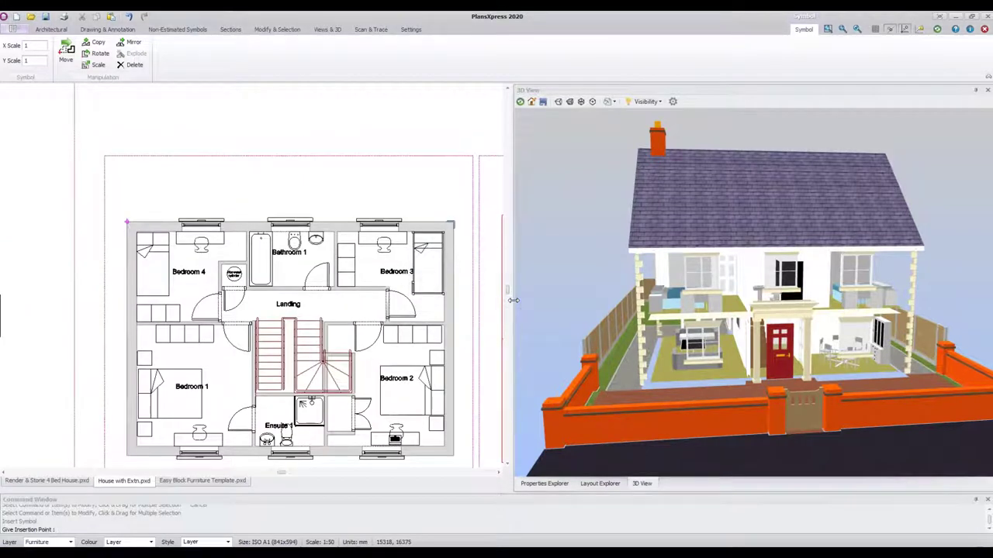
Place the 600 mm wardrobe against the Bedroom 1 wall and regenerate the 3D model
{"action": "scroll", "coordinate": [234, 387], "scroll_direction": "up", "scroll_amount": 1}
{"action": "scroll", "coordinate": [235, 387], "scroll_direction": "up", "scroll_amount": 1}
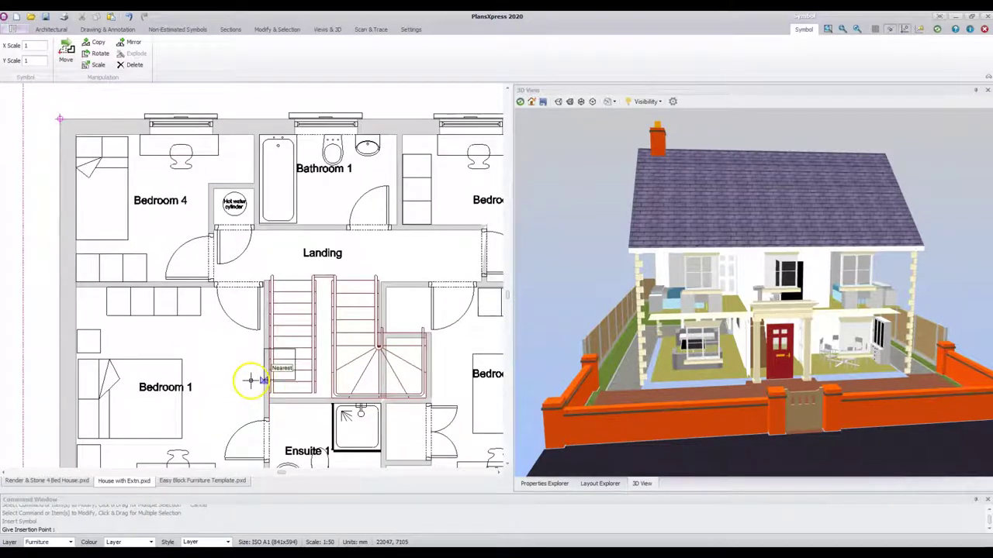
{"action": "left_click", "coordinate": [248, 378]}
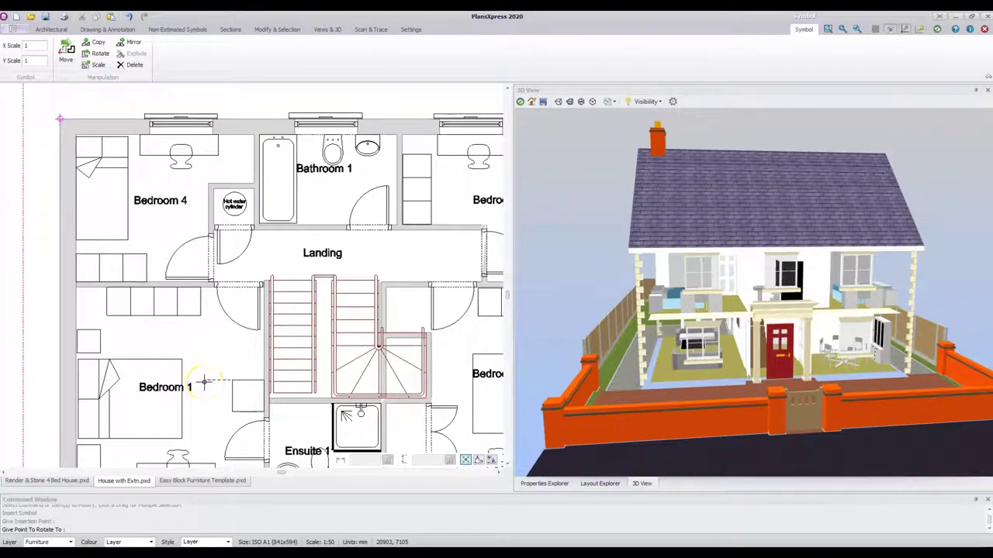
{"action": "left_click", "coordinate": [204, 380]}
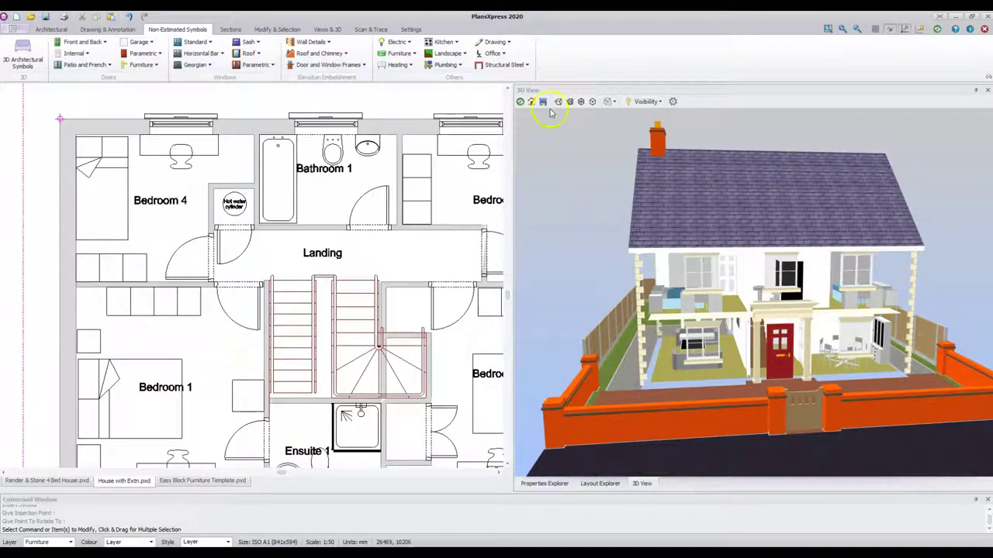
{"action": "left_click", "coordinate": [519, 101]}
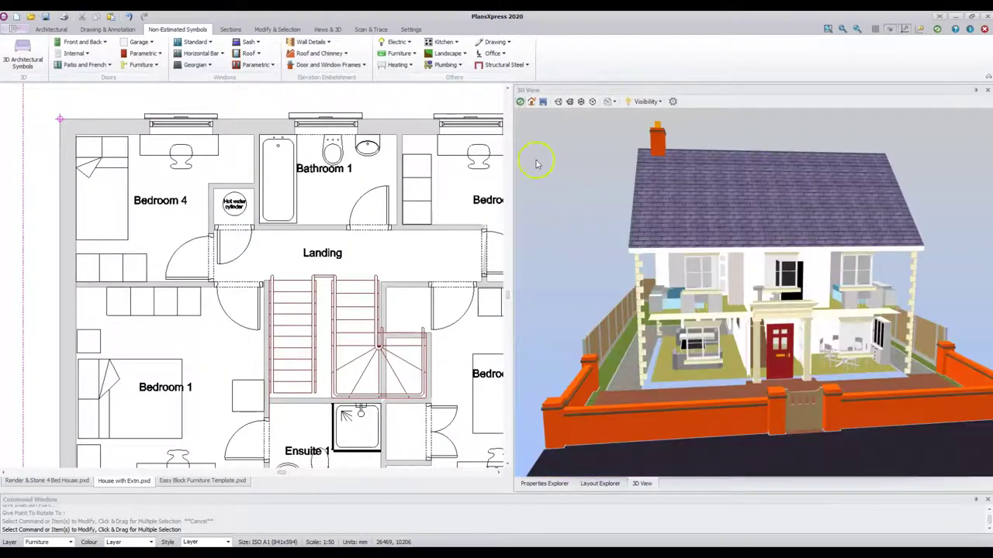
Orbit the 3D house model round to a front-on view
{"action": "left_click", "coordinate": [686, 334]}
{"action": "left_click_drag", "start_coordinate": [686, 334], "coordinate": [659, 354]}
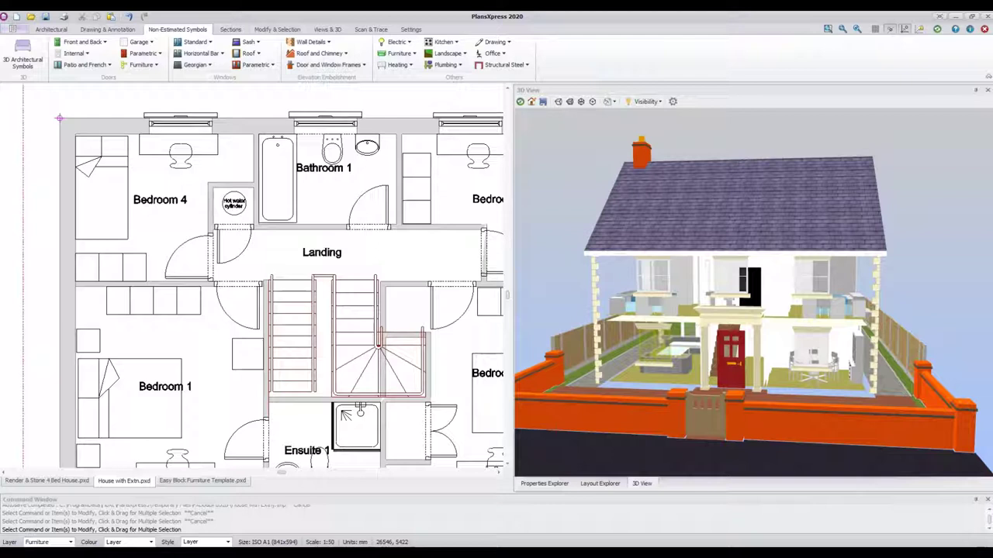
Zoom into the 3D front door, then into the plan's ground floor hall and dining room
{"action": "scroll", "coordinate": [787, 331], "scroll_direction": "up", "scroll_amount": 5}
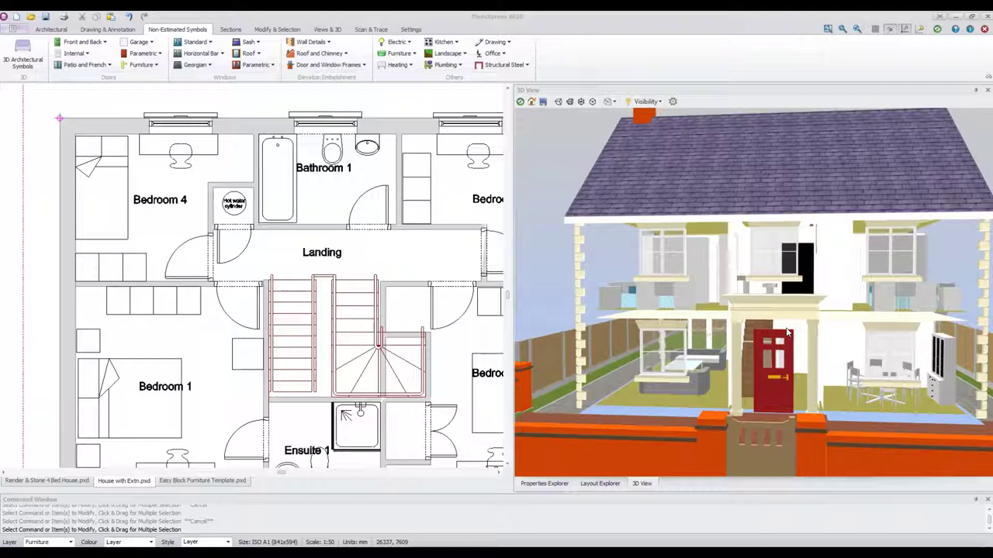
{"action": "scroll", "coordinate": [399, 377], "scroll_direction": "down", "scroll_amount": 3}
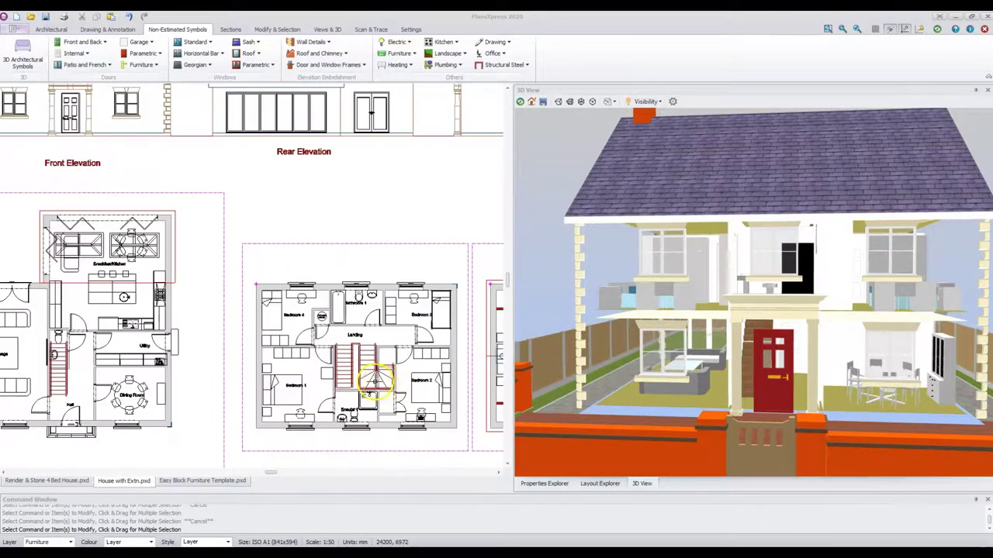
{"action": "scroll", "coordinate": [73, 337], "scroll_direction": "up", "scroll_amount": 5}
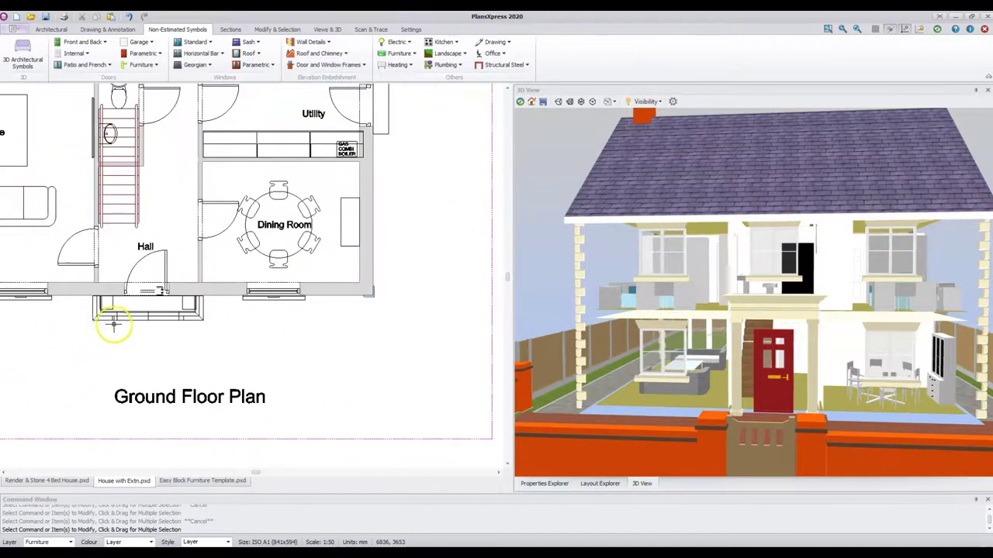
{"action": "scroll", "coordinate": [151, 308], "scroll_direction": "up", "scroll_amount": 1}
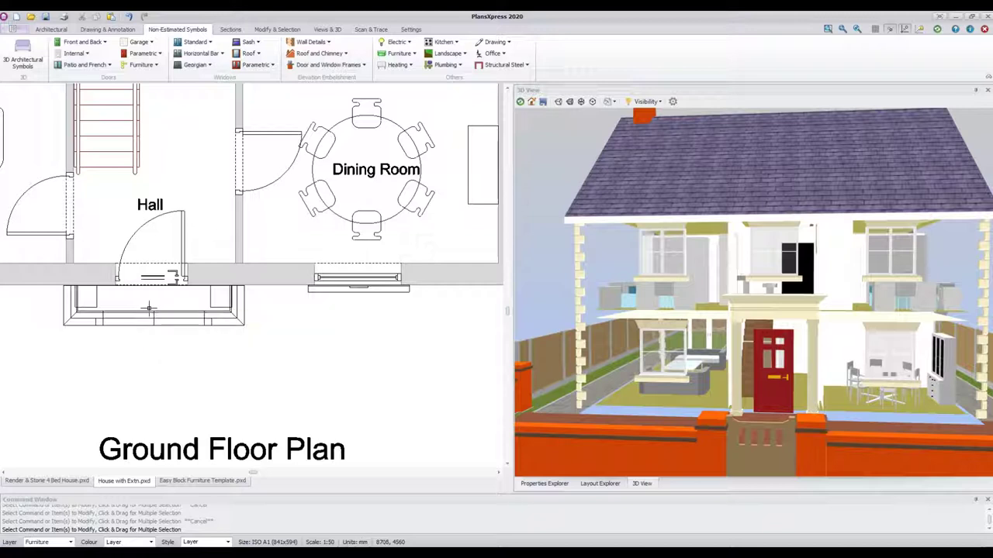
In the Easy Block Furniture Template drawing, orbit the 3D view and select the diagonal sun lounger row
{"action": "left_click", "coordinate": [202, 480]}
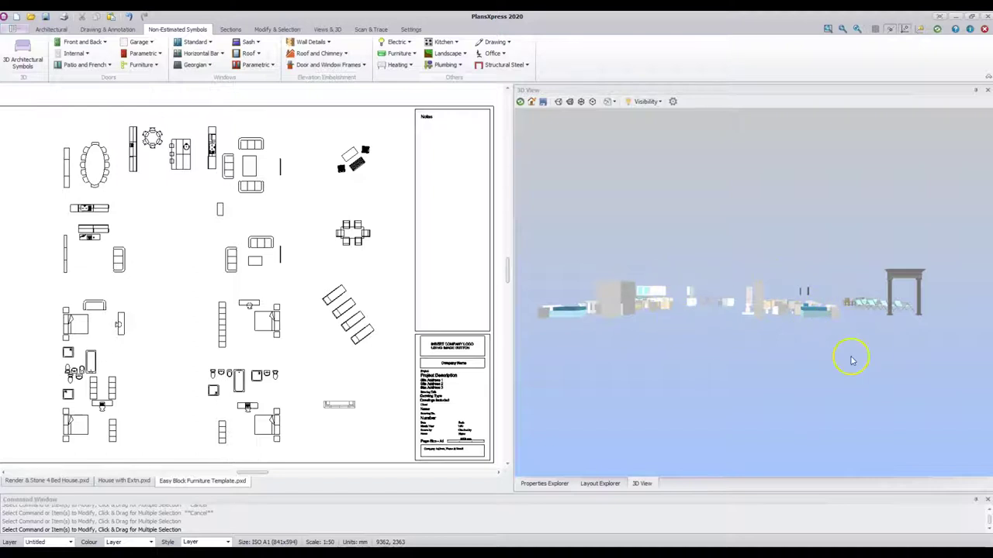
{"action": "middle_click_drag", "start_coordinate": [852, 359], "coordinate": [788, 380]}
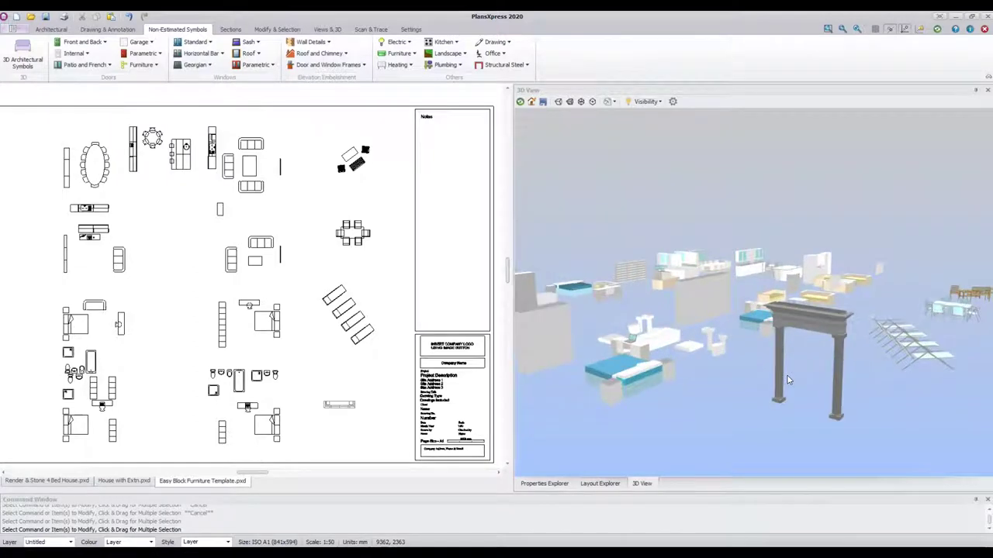
{"action": "middle_click_drag", "start_coordinate": [866, 373], "coordinate": [823, 377]}
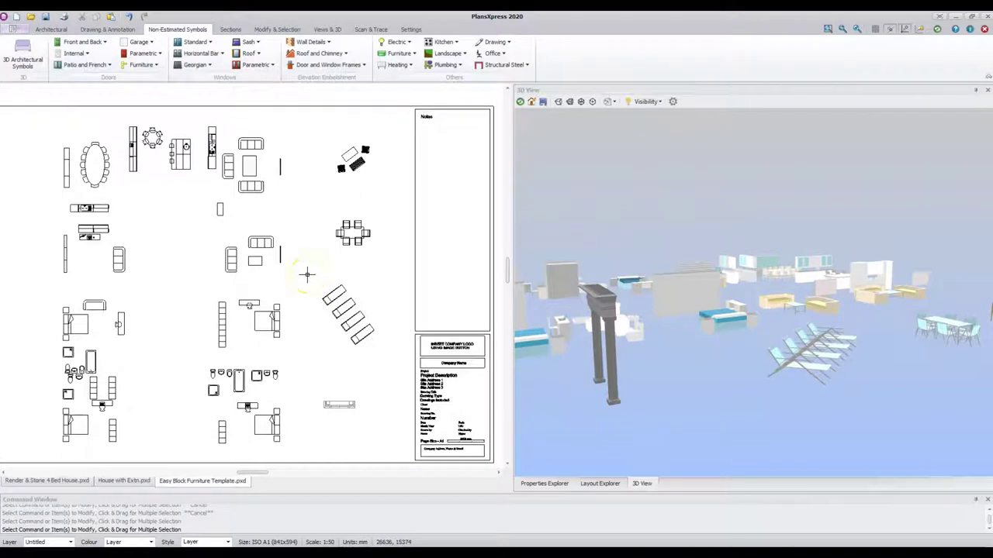
{"action": "left_click_drag", "start_coordinate": [309, 270], "coordinate": [377, 319]}
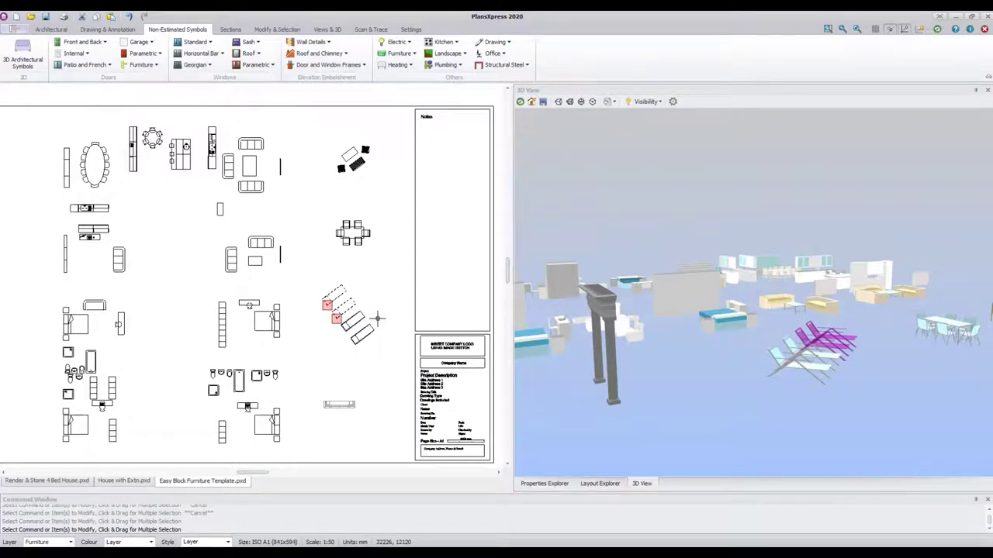
{"action": "left_click", "coordinate": [120, 482]}
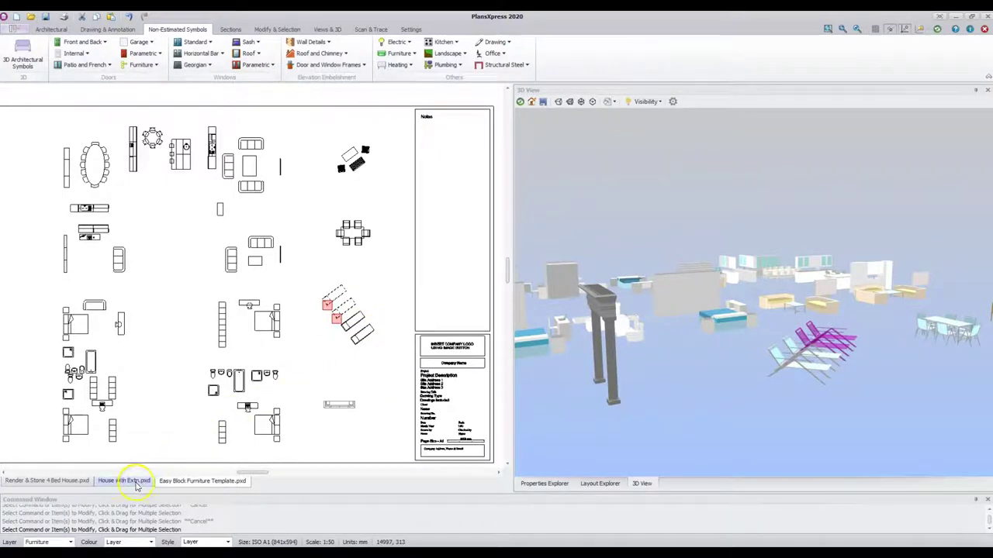
Place two sun loungers on the back lawn, rotate them to an angle, and update the 3D model
{"action": "left_click", "coordinate": [120, 482]}
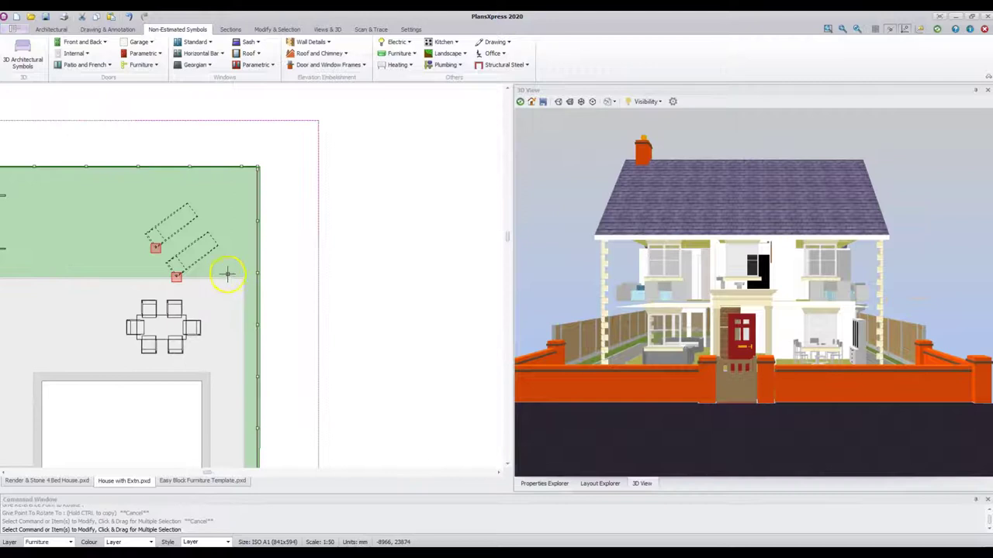
{"action": "left_click", "coordinate": [225, 272]}
{"action": "mouse_move", "coordinate": [213, 270]}
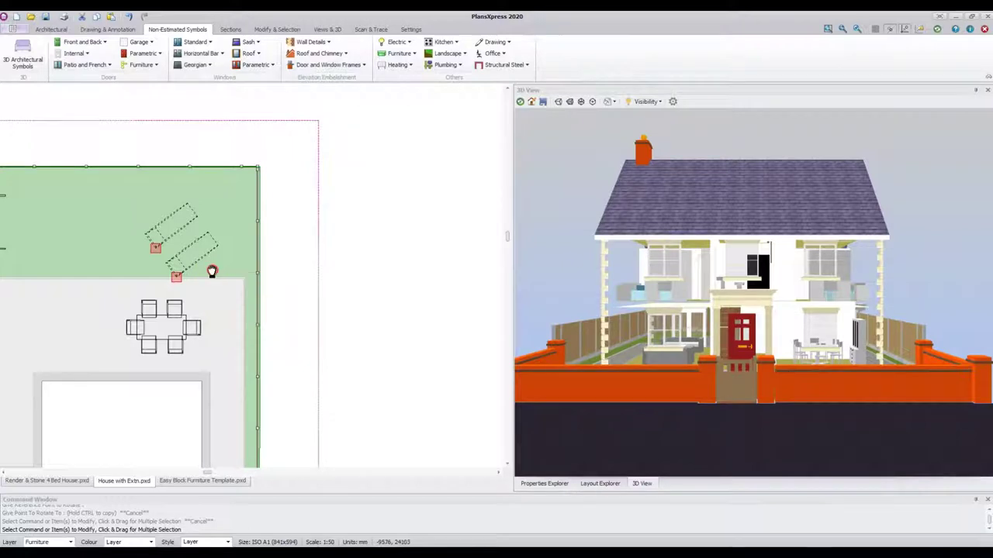
{"action": "right_click", "coordinate": [212, 271]}
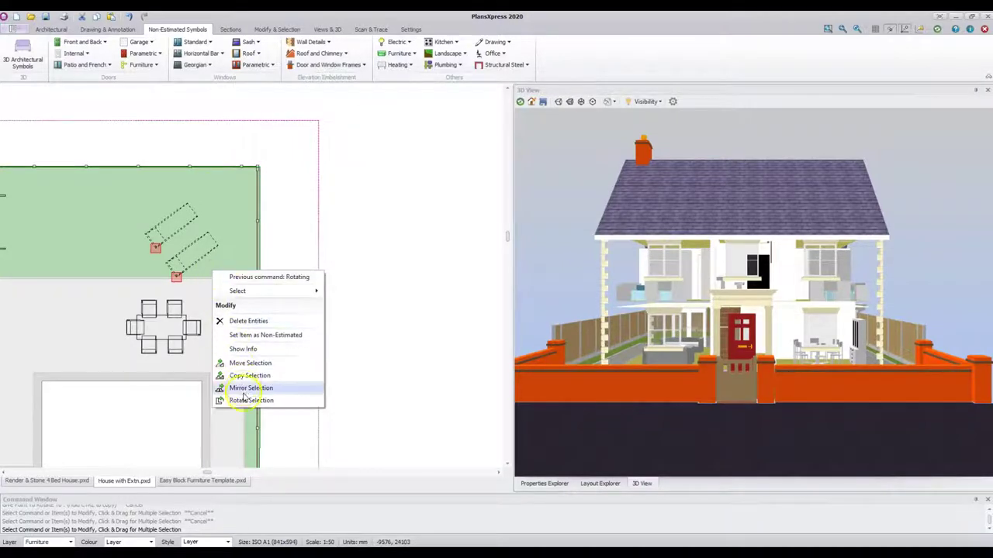
{"action": "left_click", "coordinate": [242, 400]}
{"action": "left_click", "coordinate": [155, 247]}
{"action": "left_click", "coordinate": [176, 276]}
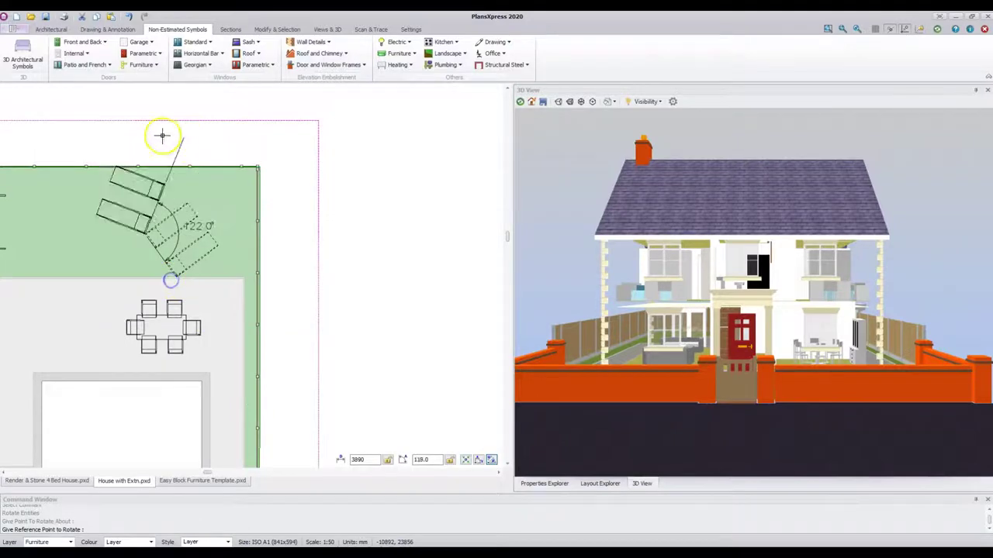
{"action": "left_click", "coordinate": [88, 178]}
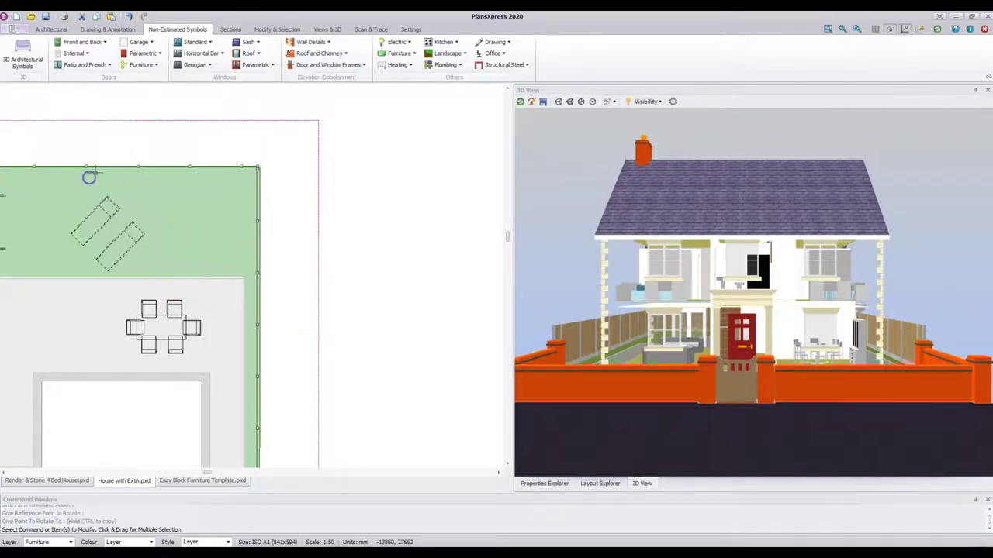
{"action": "left_click", "coordinate": [521, 104]}
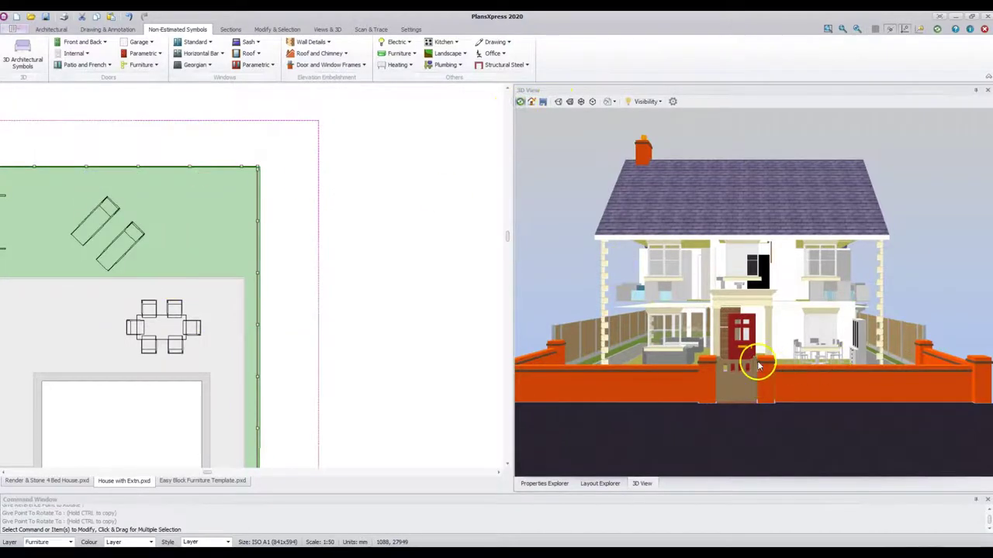
{"action": "left_click_drag", "start_coordinate": [820, 373], "coordinate": [815, 452]}
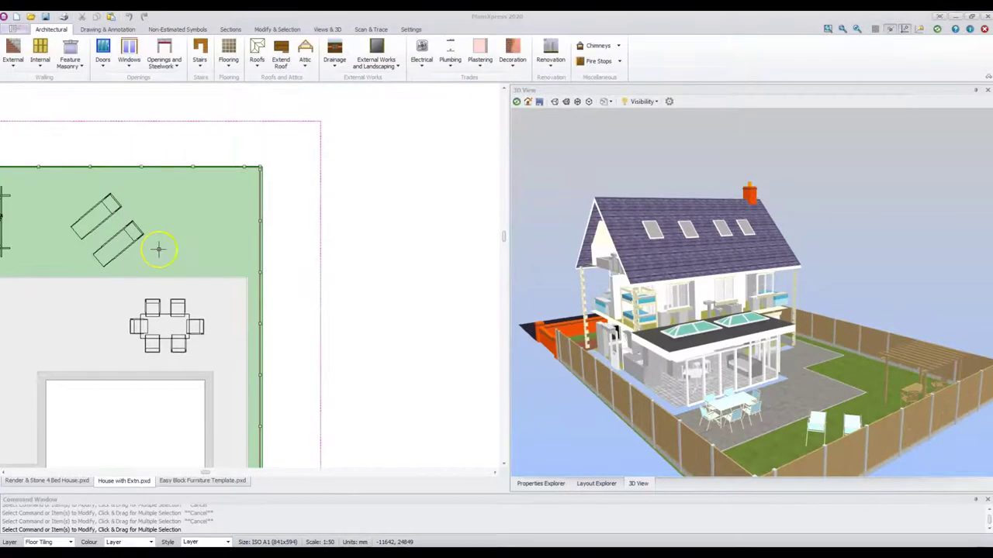
Select one angled sun lounger and check its 309.8° rotation, X scale 1.2 and Y scale 3
{"action": "mouse_move", "coordinate": [158, 249]}
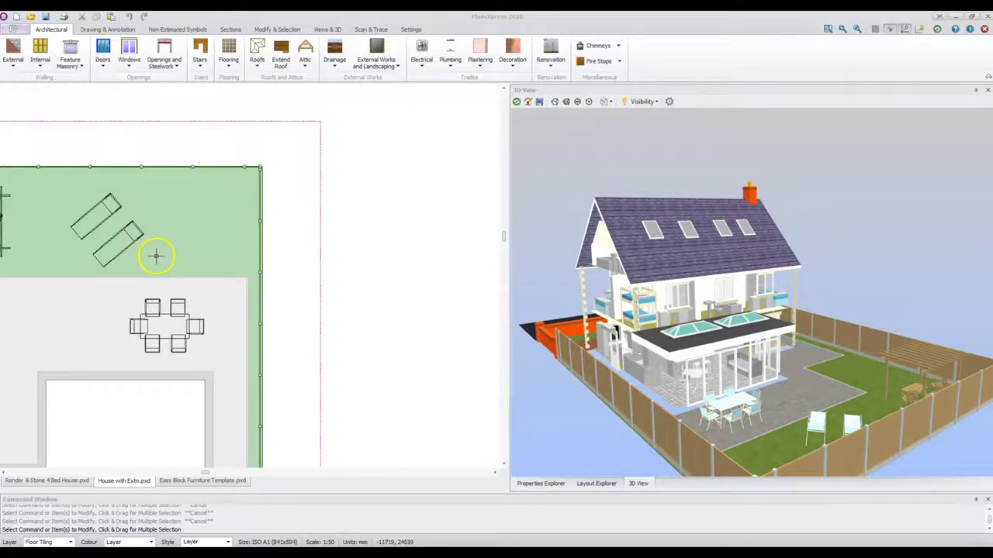
{"action": "left_click", "coordinate": [147, 316]}
{"action": "left_click_drag", "start_coordinate": [53, 183], "coordinate": [128, 248]}
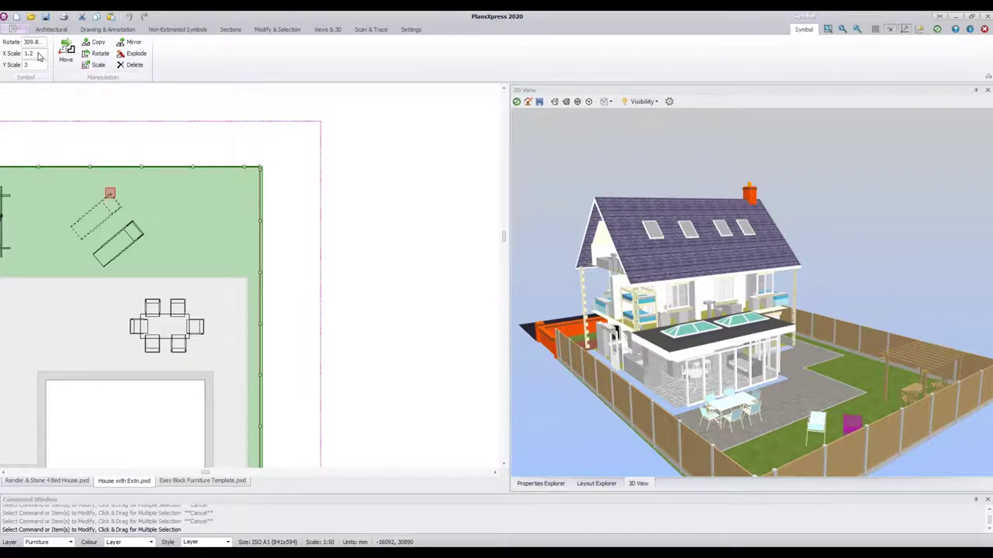
{"action": "left_click", "coordinate": [34, 65]}
{"action": "left_click", "coordinate": [187, 30]}
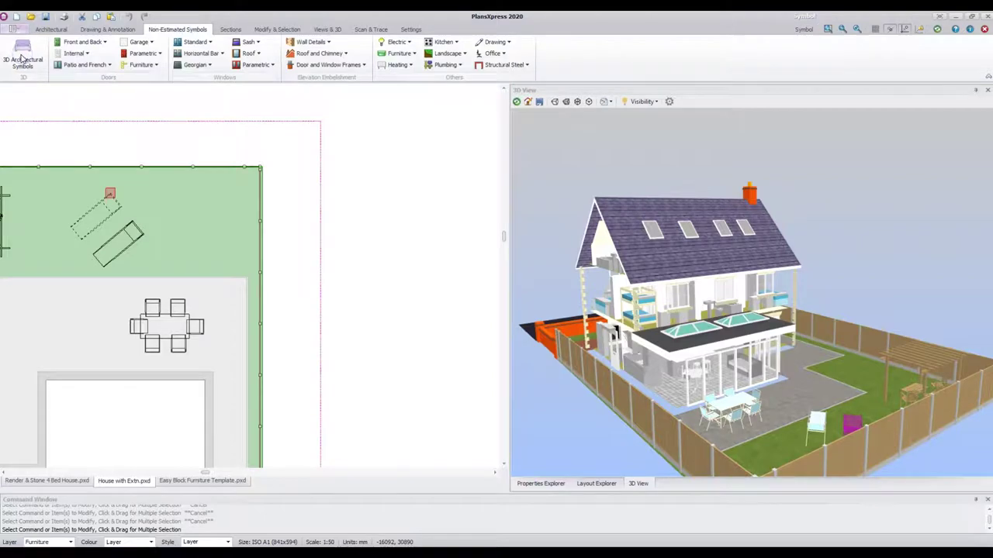
Browse the Stonework 3D symbols from Jamb to String Course Type 1 (140 mm high, 3000 mm long)
{"action": "left_click", "coordinate": [23, 56]}
{"action": "left_click", "coordinate": [32, 483]}
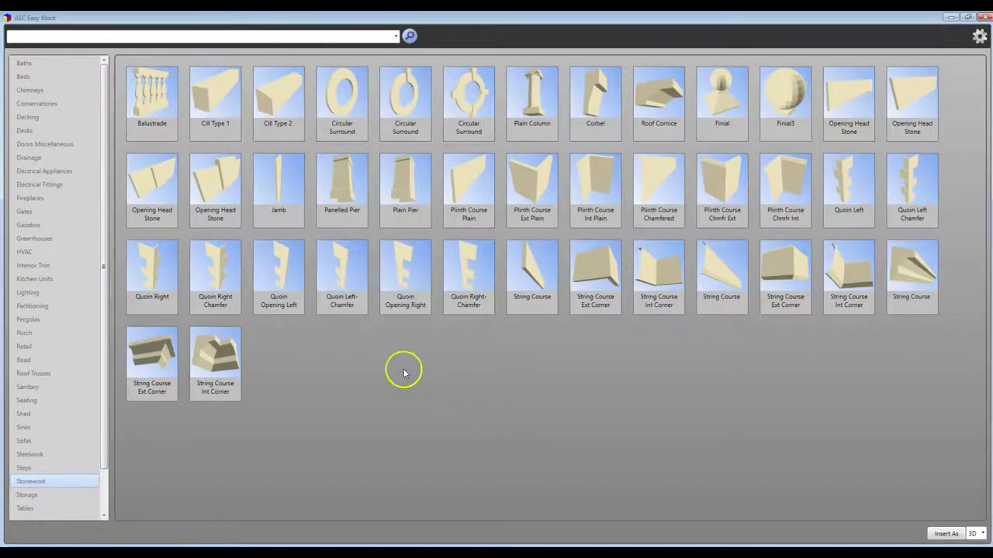
{"action": "left_click", "coordinate": [281, 172]}
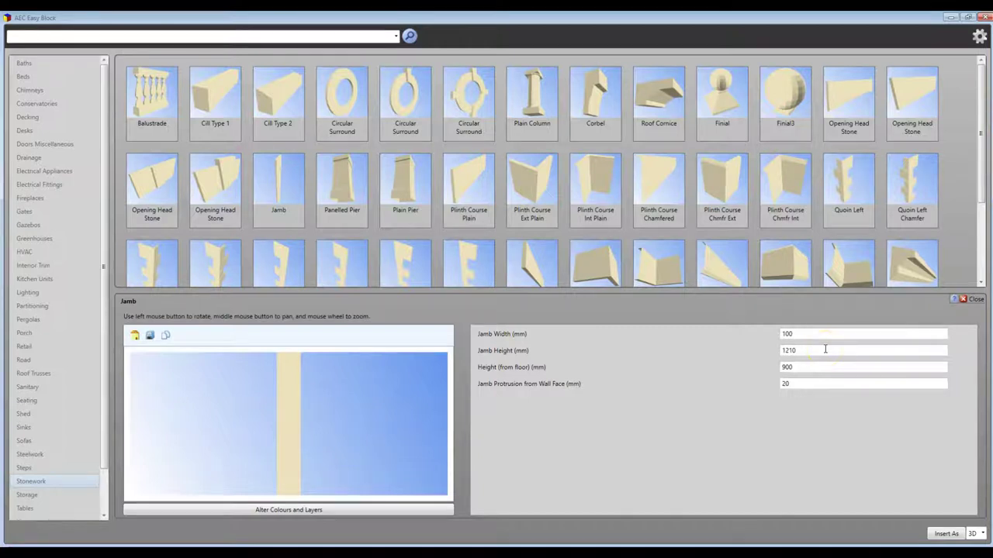
{"action": "left_click", "coordinate": [826, 350]}
{"action": "left_click", "coordinate": [546, 275]}
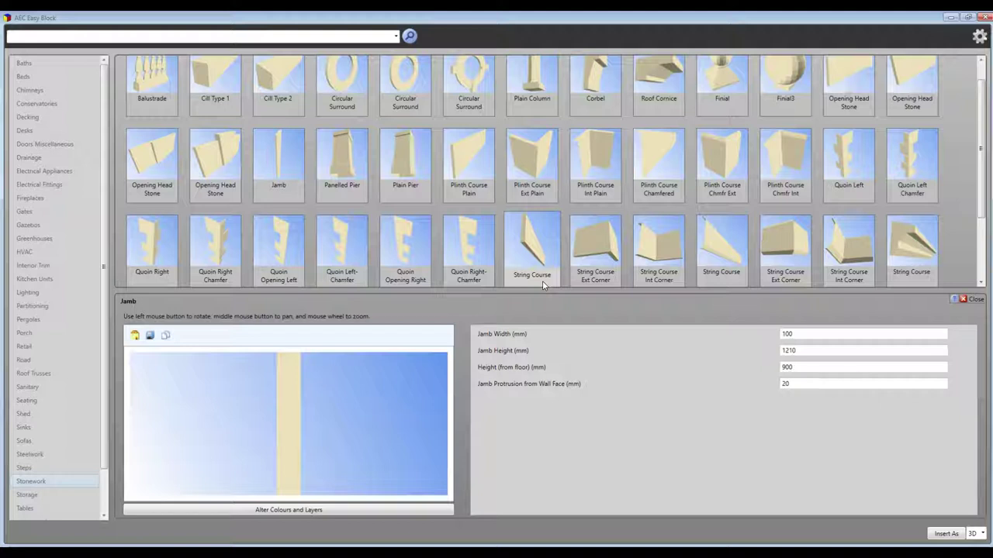
{"action": "left_click", "coordinate": [542, 283]}
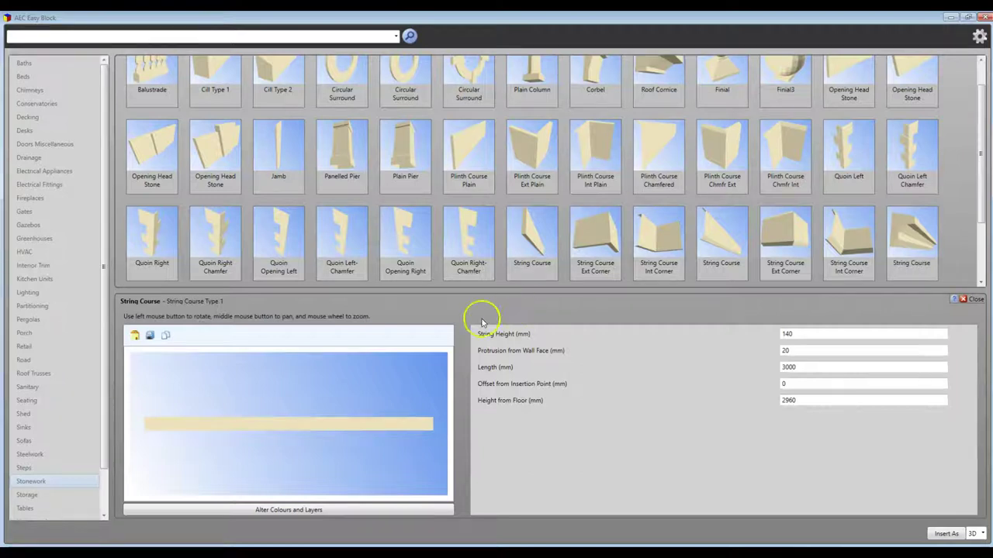
Select the Brick Wall Flat Coping block in the Walls/Fencing category
{"action": "scroll", "coordinate": [65, 485], "scroll_direction": "down", "scroll_amount": 2}
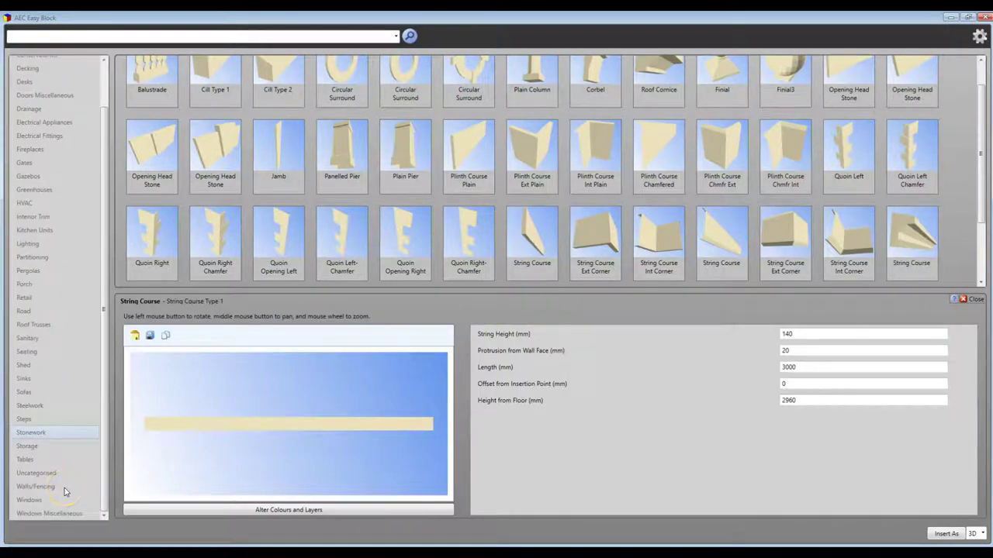
{"action": "left_click", "coordinate": [65, 488]}
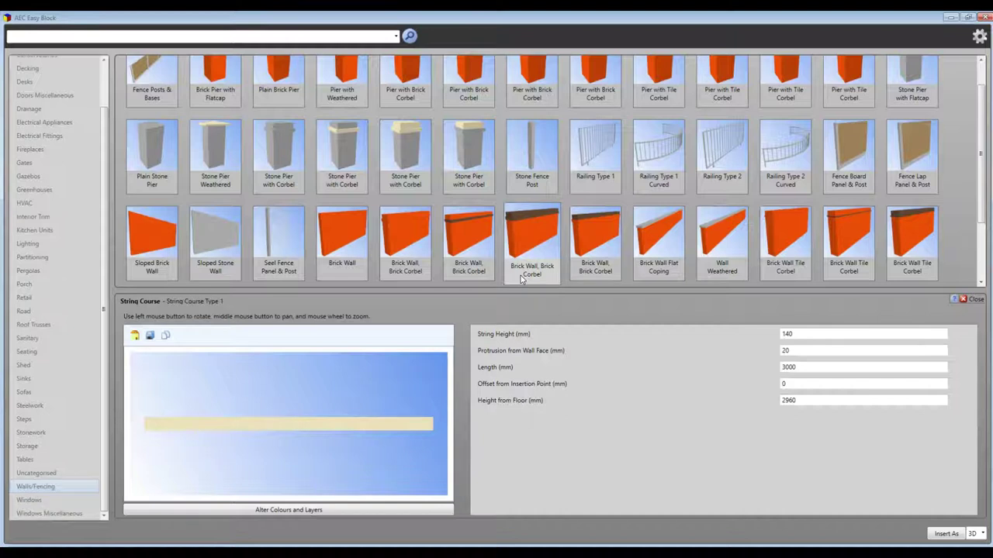
{"action": "left_click", "coordinate": [651, 242]}
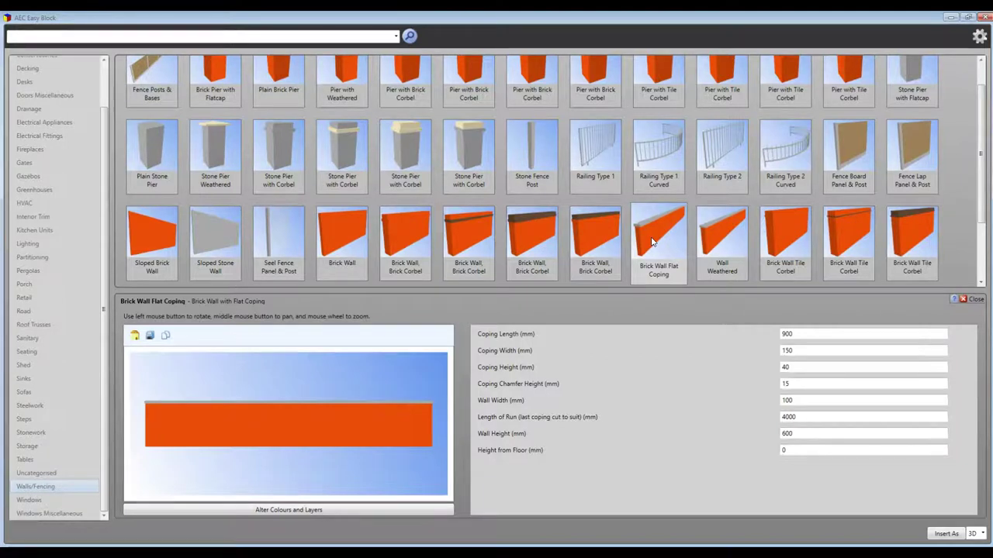
Set the coping's Wall Width to 0, Wall Height to 0 and Height from Floor to 900 mm
{"action": "left_click", "coordinate": [823, 329]}
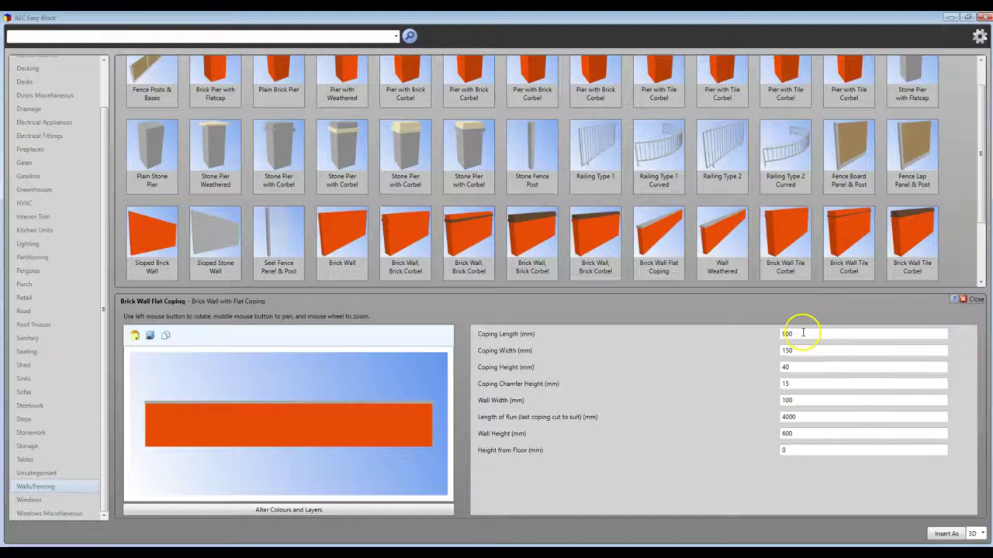
{"action": "left_click", "coordinate": [800, 350]}
{"action": "left_click", "coordinate": [807, 366]}
{"action": "left_click", "coordinate": [794, 383]}
{"action": "left_click", "coordinate": [796, 400]}
{"action": "left_click_drag", "start_coordinate": [797, 400], "coordinate": [778, 401]}
{"action": "type", "text": "0"}
{"action": "left_click_drag", "start_coordinate": [798, 434], "coordinate": [774, 433]}
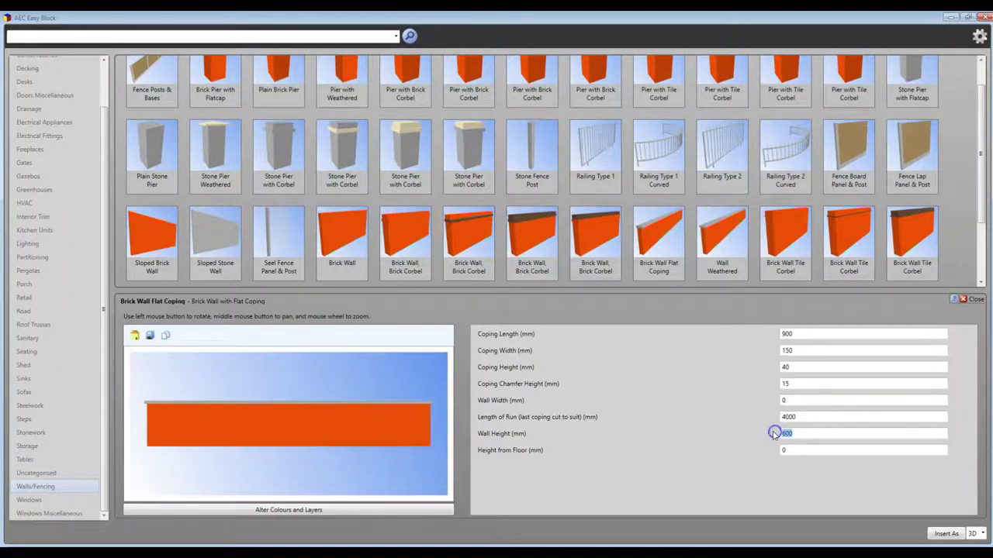
{"action": "type", "text": "0"}
{"action": "left_click", "coordinate": [789, 450]}
{"action": "left_click_drag", "start_coordinate": [789, 450], "coordinate": [773, 453]}
{"action": "type", "text": "900"}
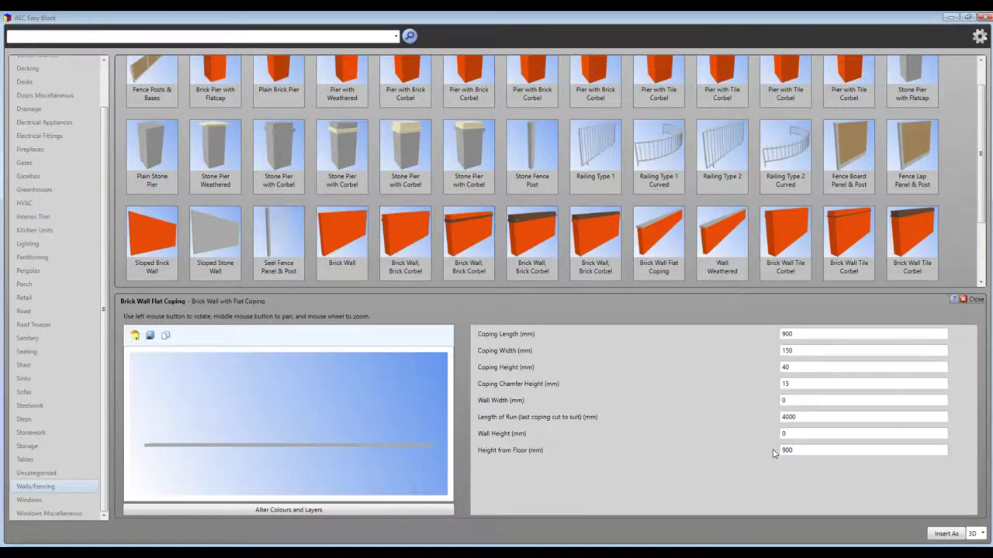
{"action": "left_click", "coordinate": [422, 488]}
{"action": "left_click", "coordinate": [346, 510]}
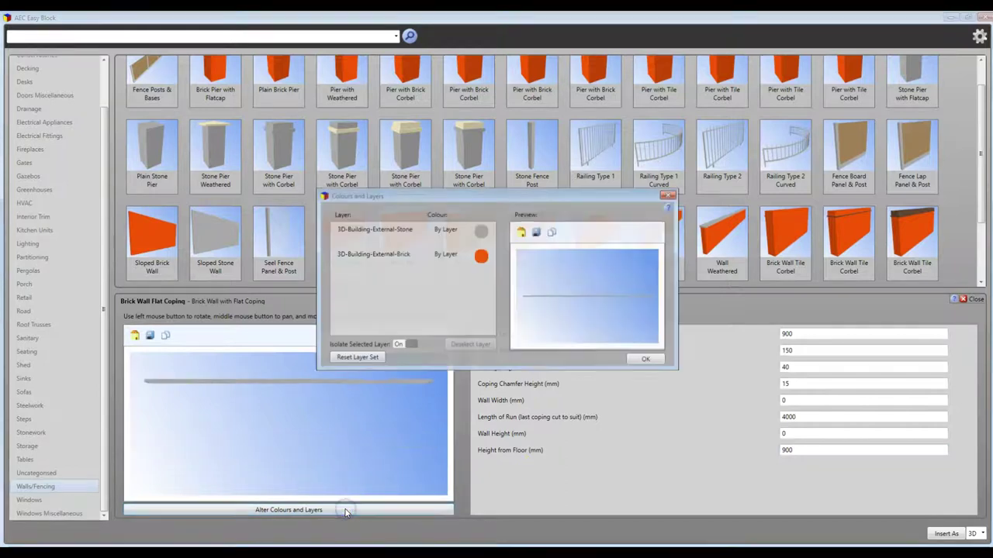
{"action": "left_click", "coordinate": [396, 230]}
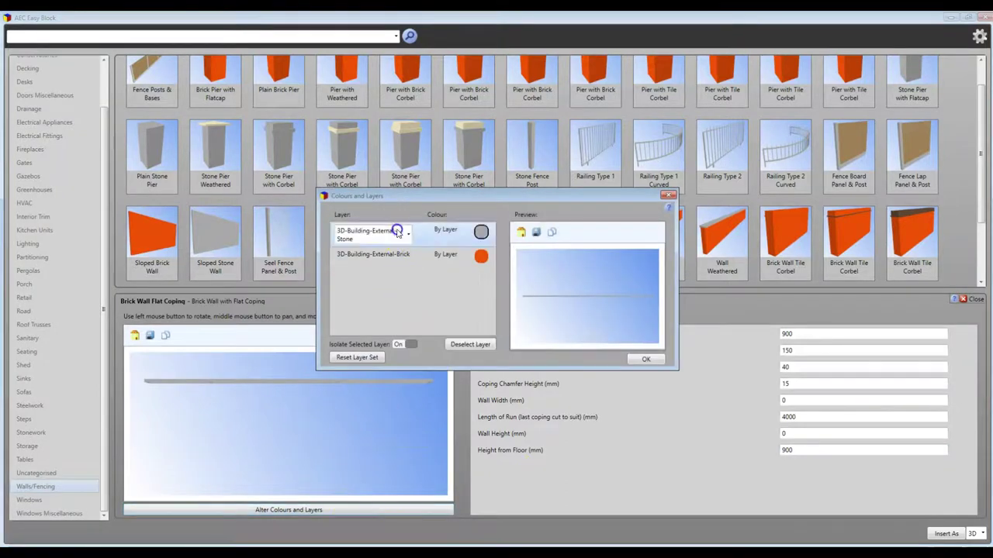
{"action": "left_click", "coordinate": [408, 235]}
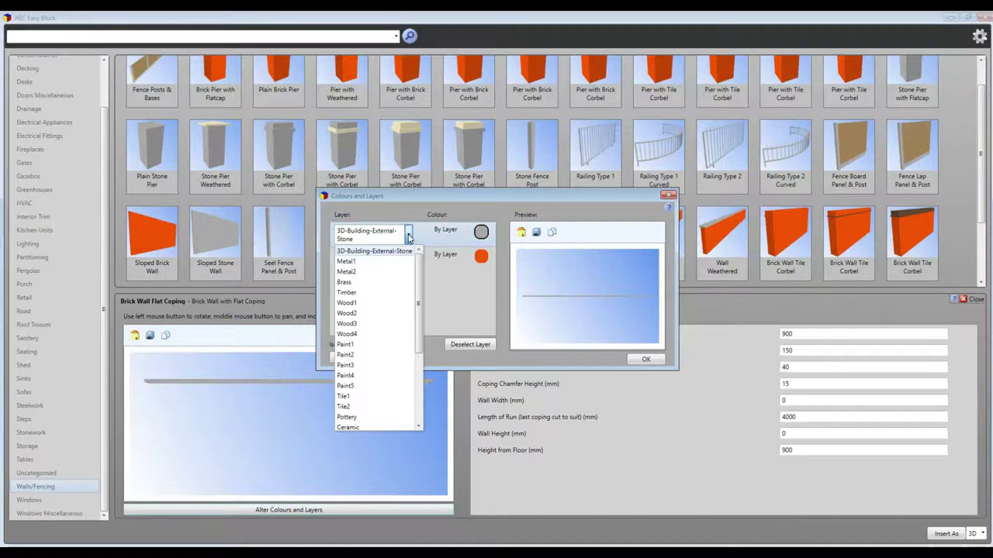
{"action": "left_click", "coordinate": [408, 235]}
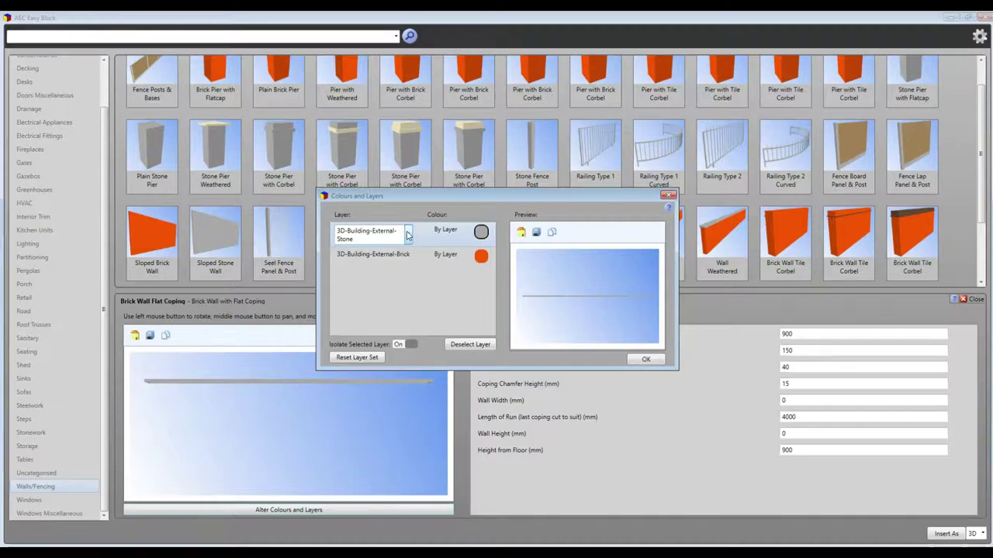
{"action": "left_click", "coordinate": [644, 359]}
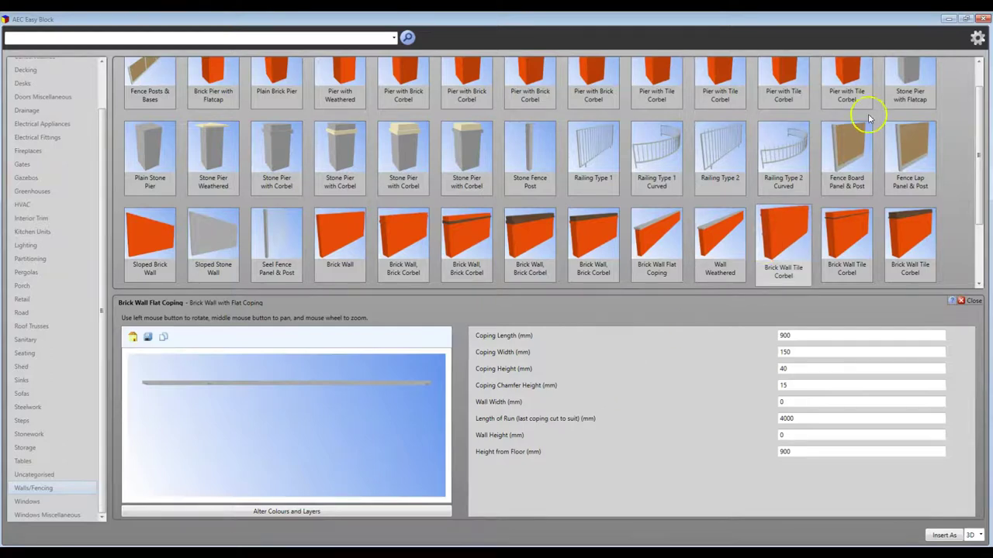
Close Easy Block and select the 3D-Bedroom-Wood symbol layer in the Textures dialog
{"action": "left_click", "coordinate": [982, 19]}
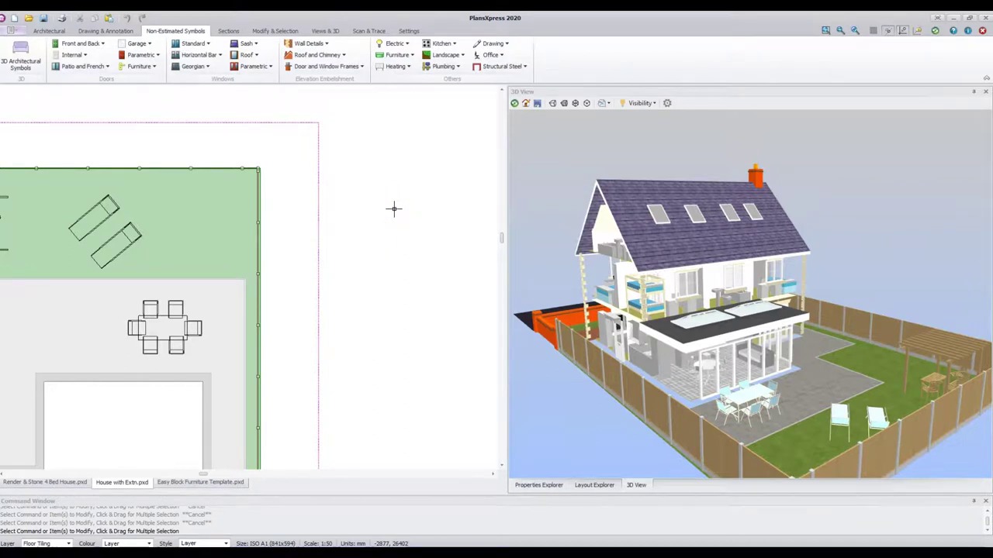
{"action": "left_click", "coordinate": [325, 30]}
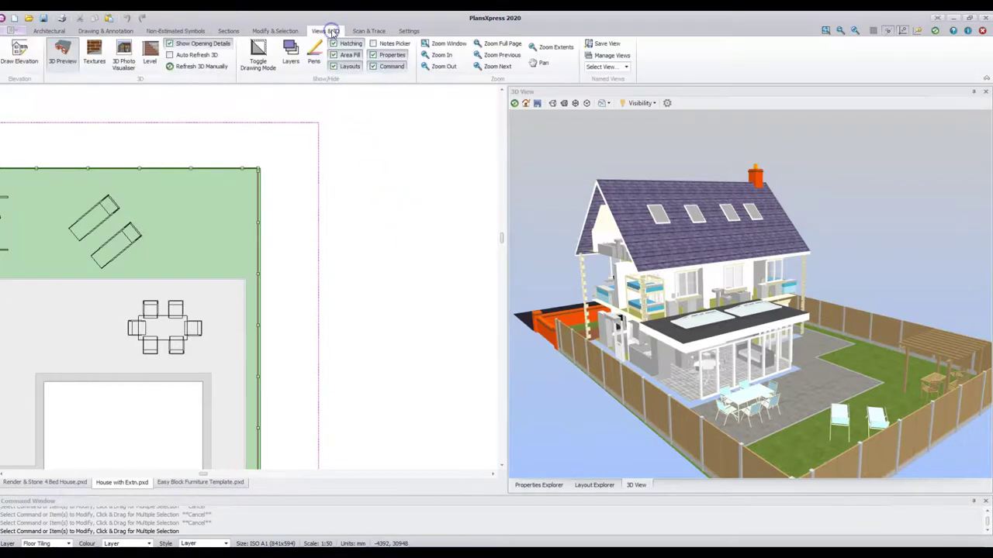
{"action": "left_click", "coordinate": [94, 52]}
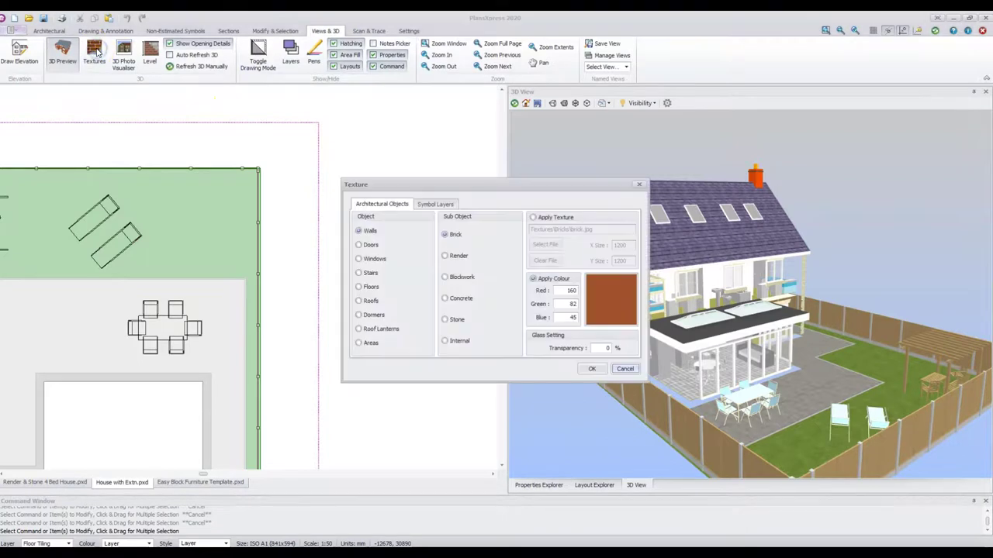
{"action": "left_click", "coordinate": [431, 205]}
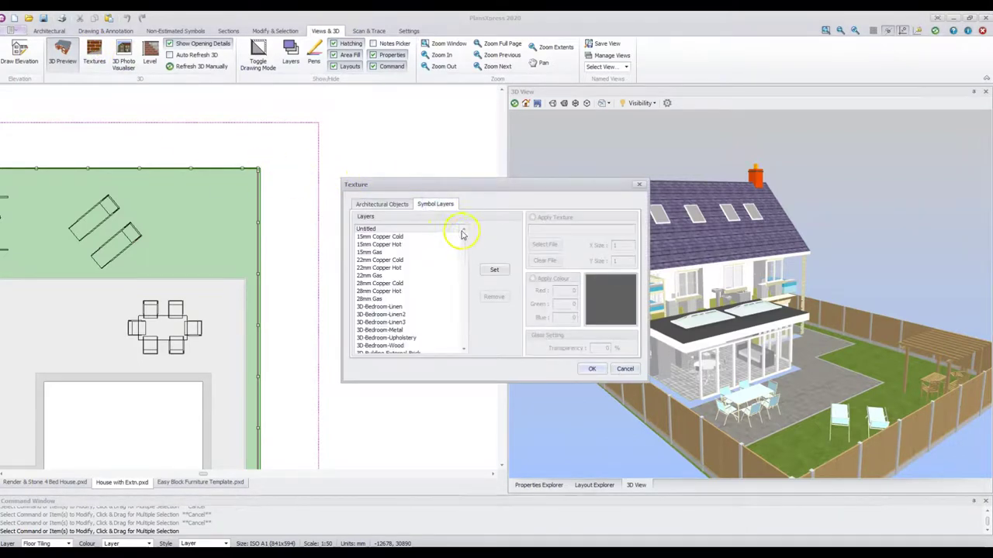
{"action": "scroll", "coordinate": [464, 240], "scroll_direction": "down", "scroll_amount": 3}
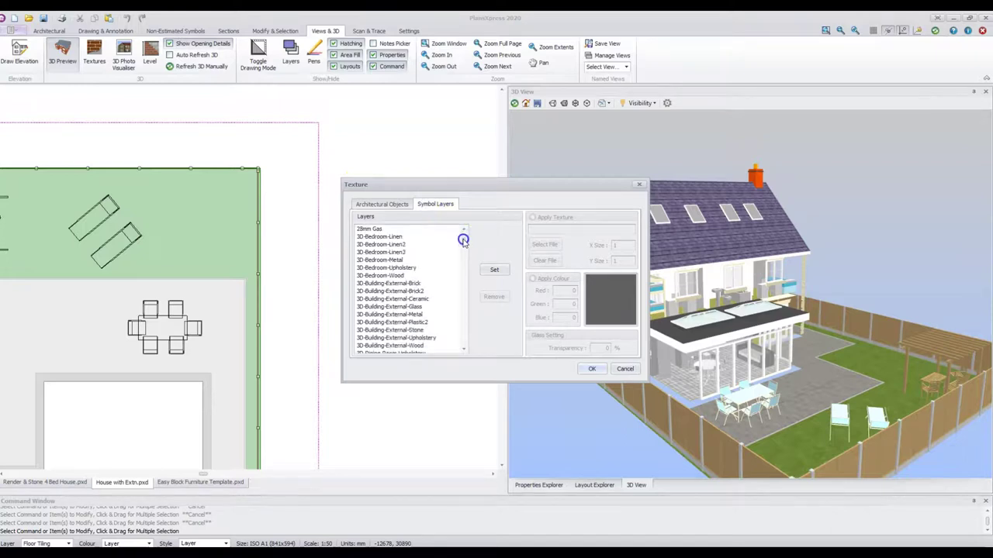
{"action": "left_click", "coordinate": [380, 277]}
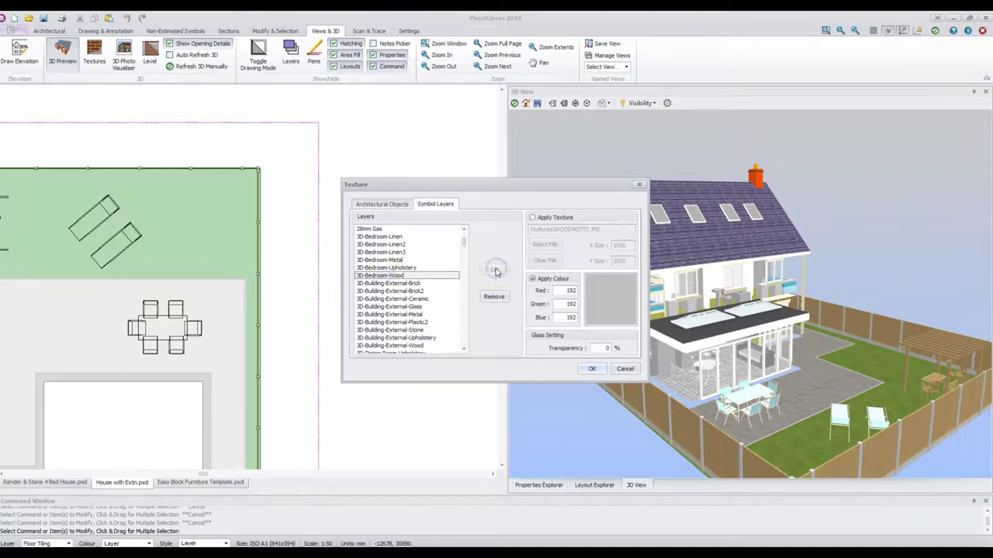
Apply the KOTO.JPG image texture to the 3D-Bedroom-Wood layer and confirm
{"action": "left_click", "coordinate": [533, 217]}
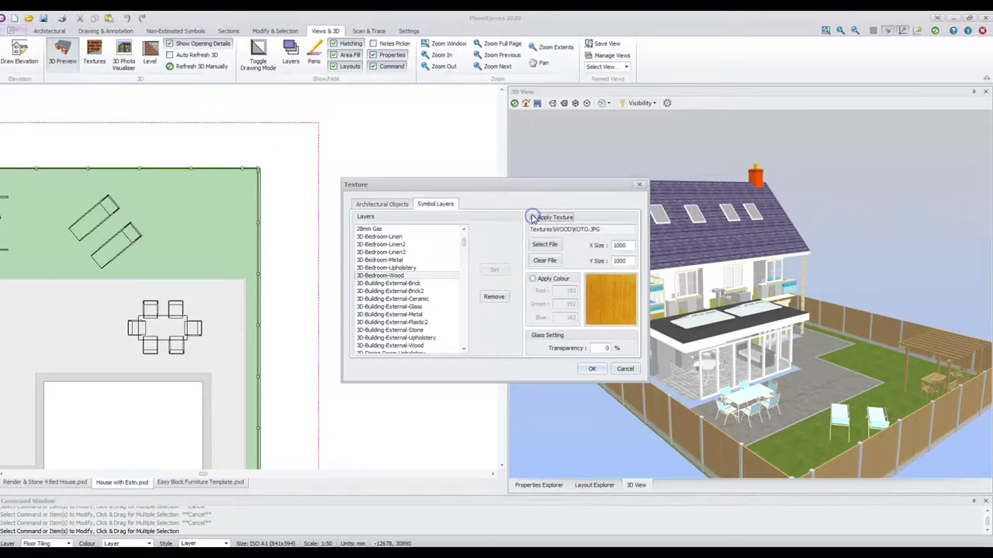
{"action": "left_click", "coordinate": [607, 297]}
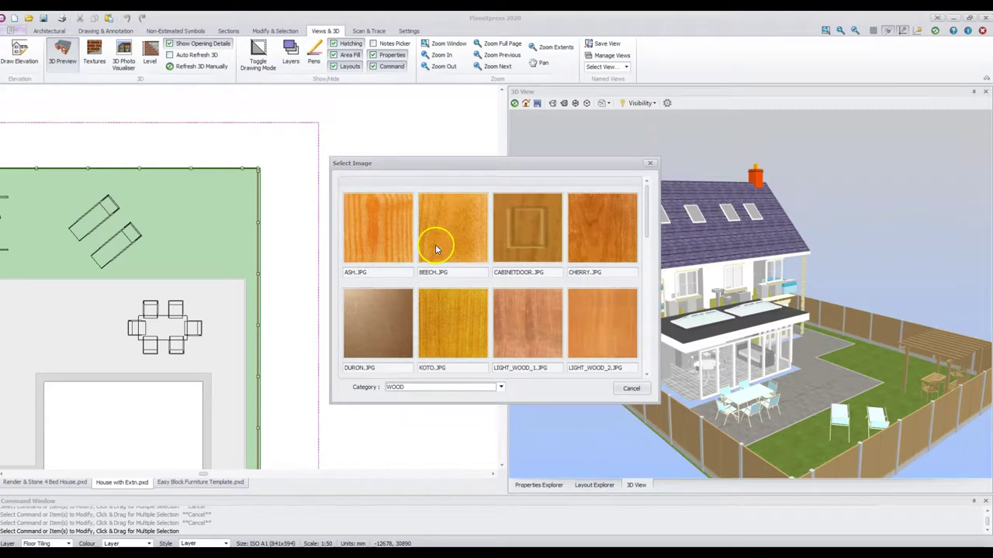
{"action": "left_click", "coordinate": [451, 307]}
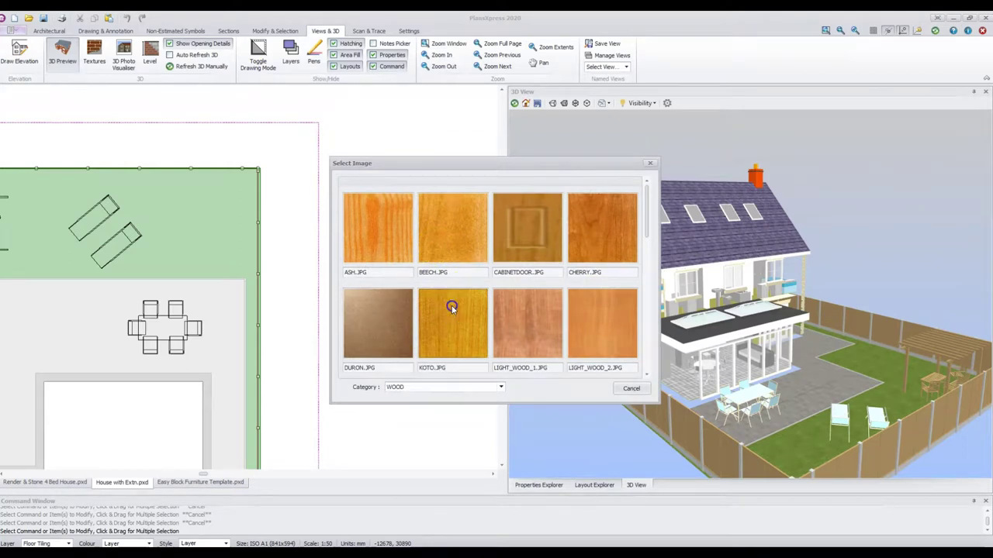
{"action": "double_click", "coordinate": [453, 307]}
{"action": "left_click", "coordinate": [595, 369]}
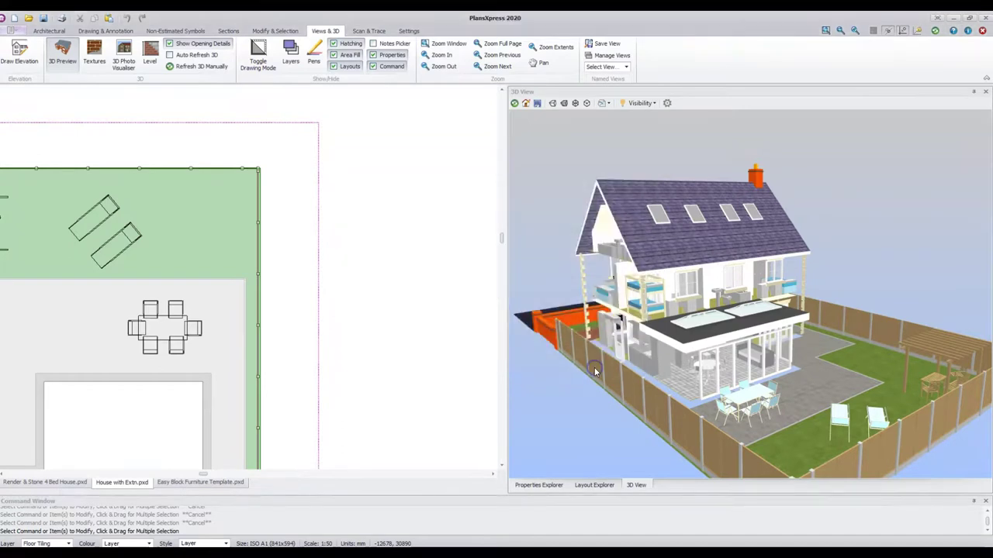
Refresh the 3D model and orbit around the house to inspect the wood-textured bedroom wardrobes
{"action": "left_click", "coordinate": [514, 105]}
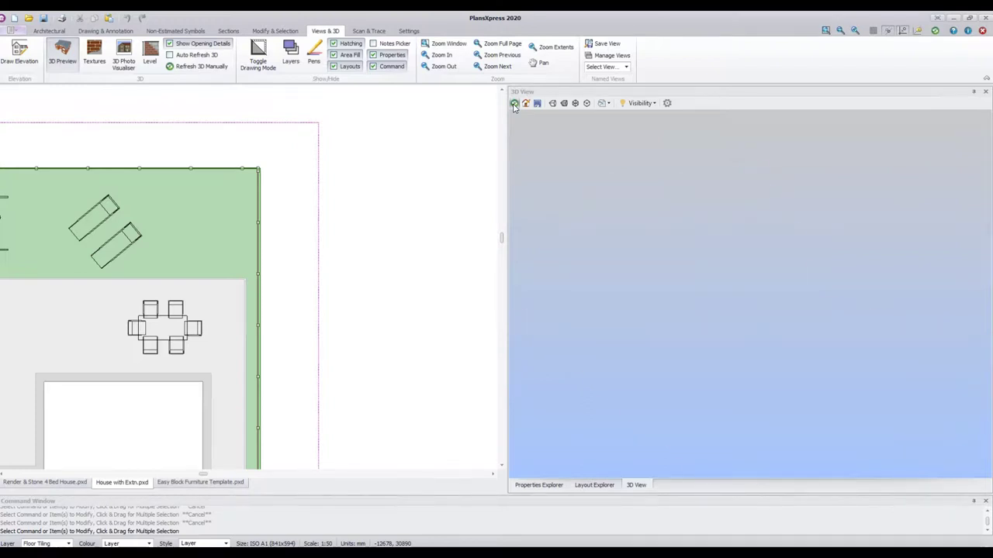
{"action": "left_click_drag", "start_coordinate": [527, 190], "coordinate": [756, 310]}
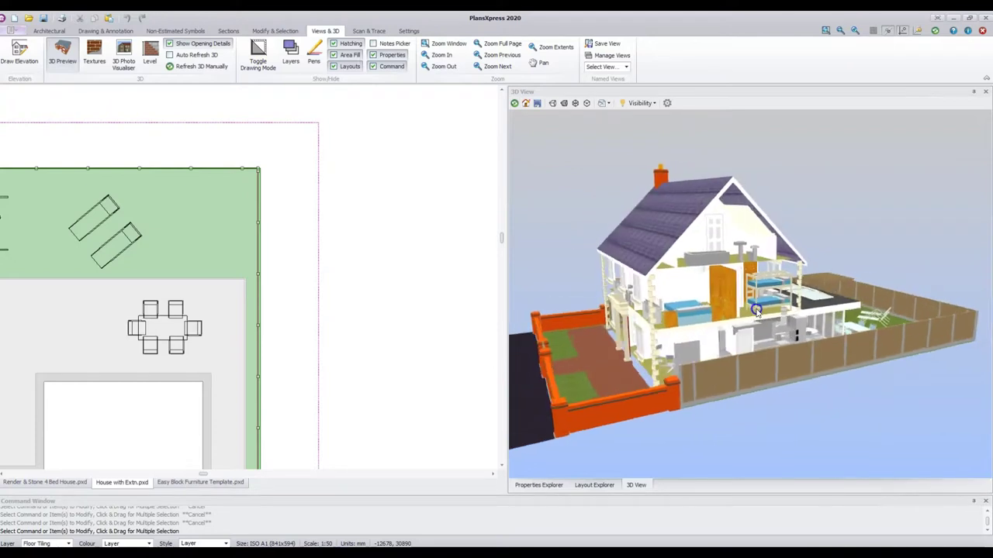
{"action": "scroll", "coordinate": [717, 299], "scroll_direction": "up", "scroll_amount": 4}
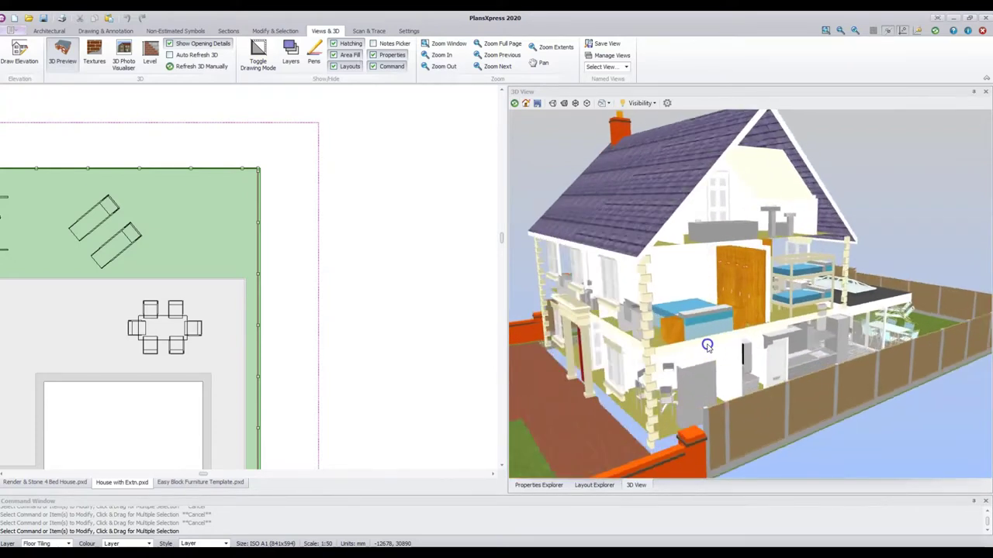
{"action": "left_click_drag", "start_coordinate": [706, 345], "coordinate": [773, 326]}
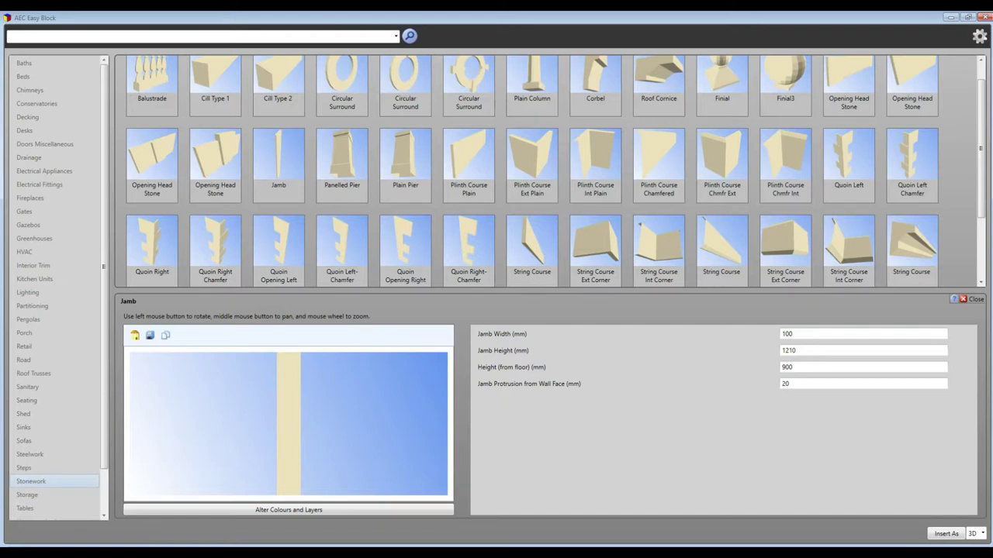
Show the Partitioning blocks, preview the Glazed Partition and pick the Corner Partition
{"action": "left_click", "coordinate": [624, 319]}
{"action": "left_click", "coordinate": [58, 309]}
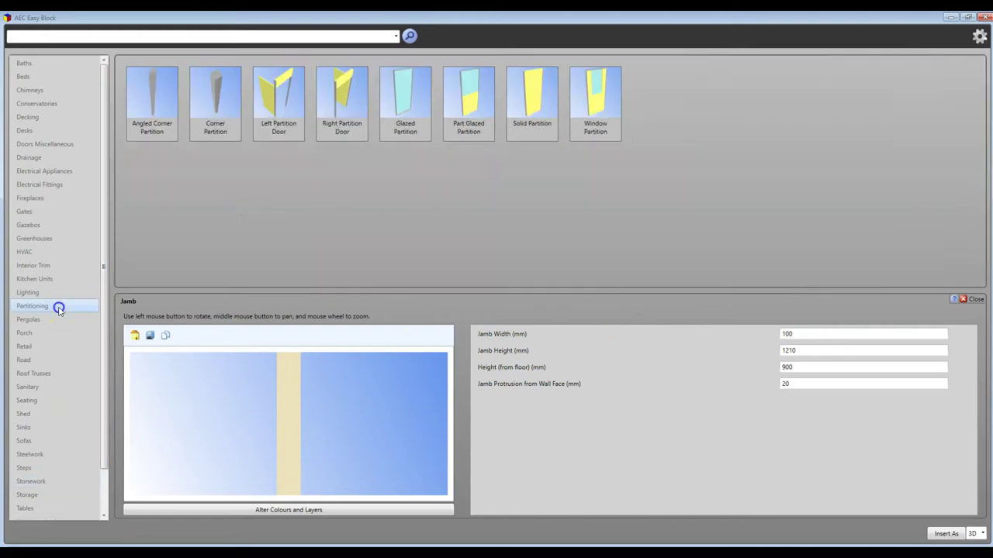
{"action": "left_click", "coordinate": [404, 124]}
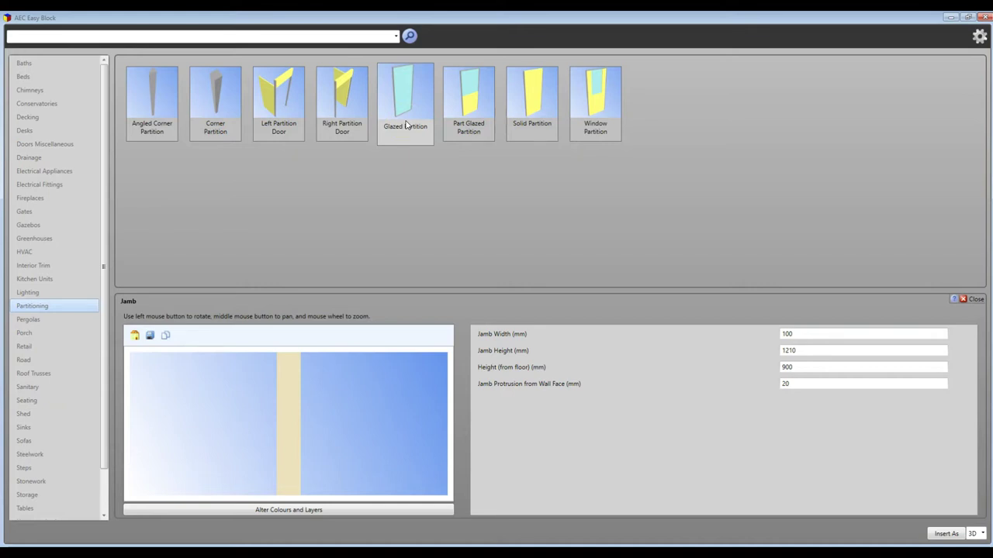
{"action": "left_click", "coordinate": [419, 132]}
{"action": "left_click", "coordinate": [222, 139]}
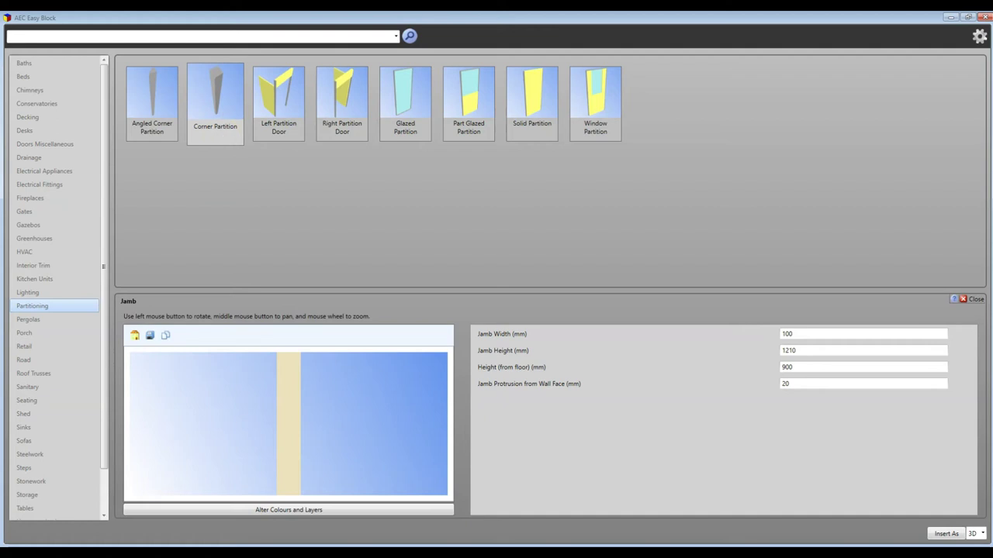
{"action": "left_click", "coordinate": [222, 140]}
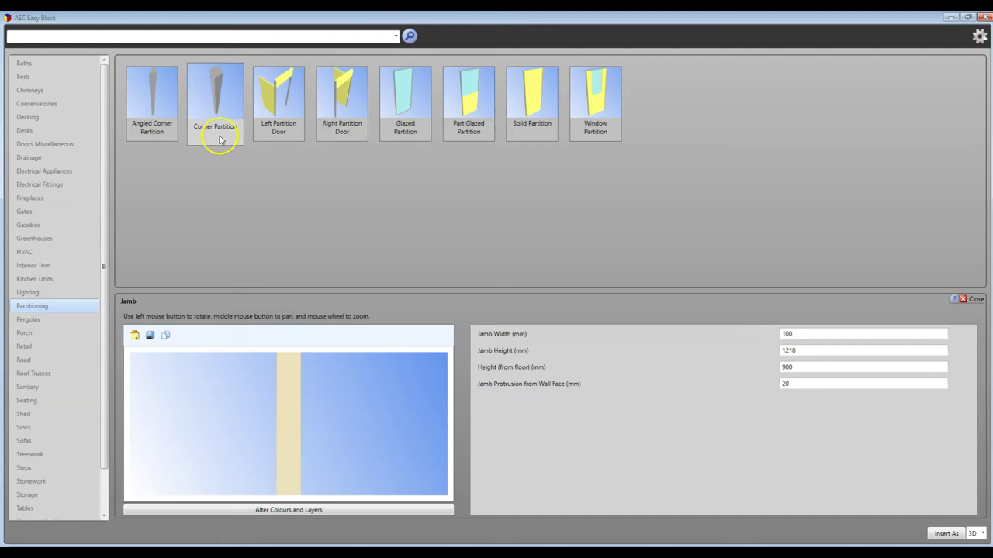